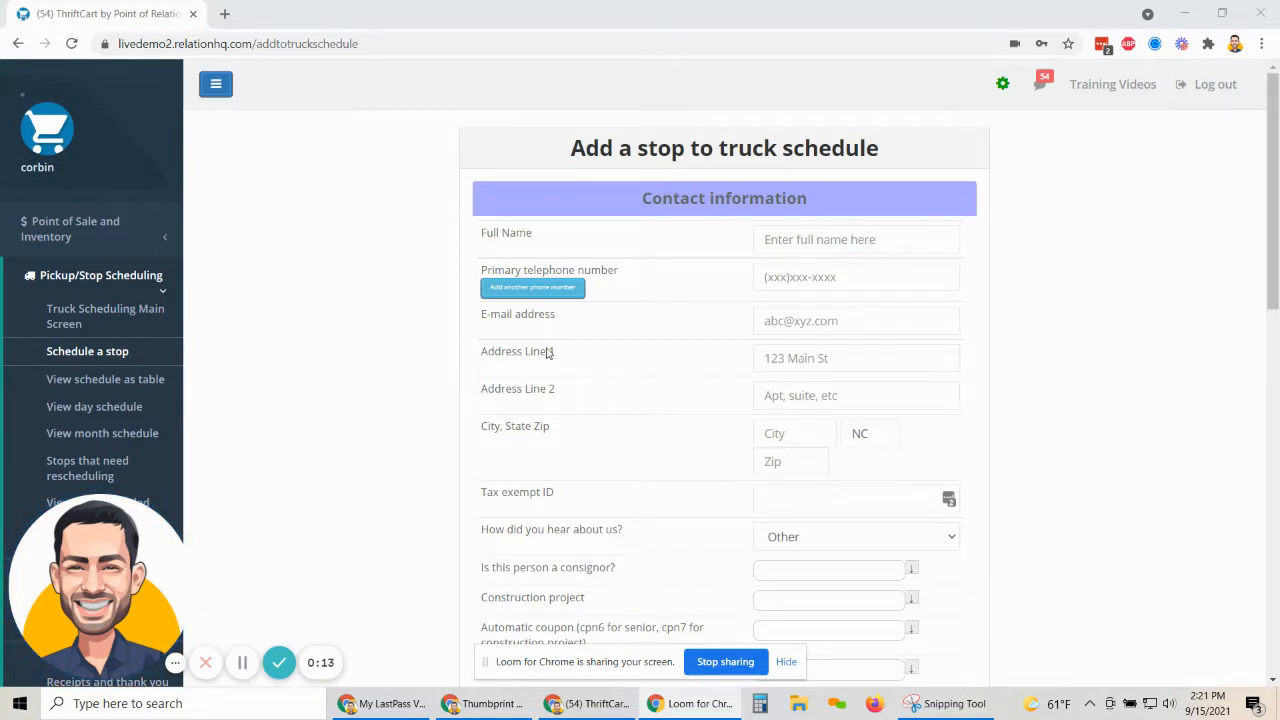
Reload the new-stop scheduling form from the pickup scheduling pages.
{"action": "left_click", "coordinate": [386, 48]}
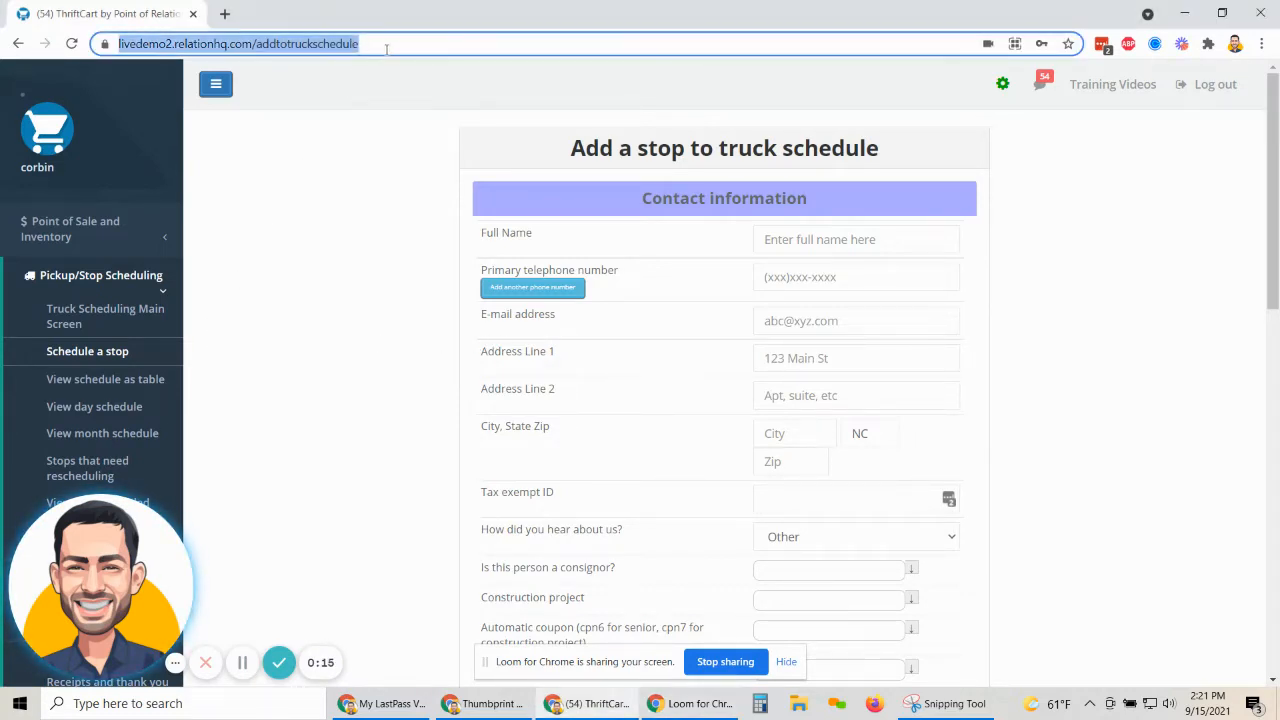
{"action": "scroll", "coordinate": [303, 263], "scroll_direction": "down", "scroll_amount": 2}
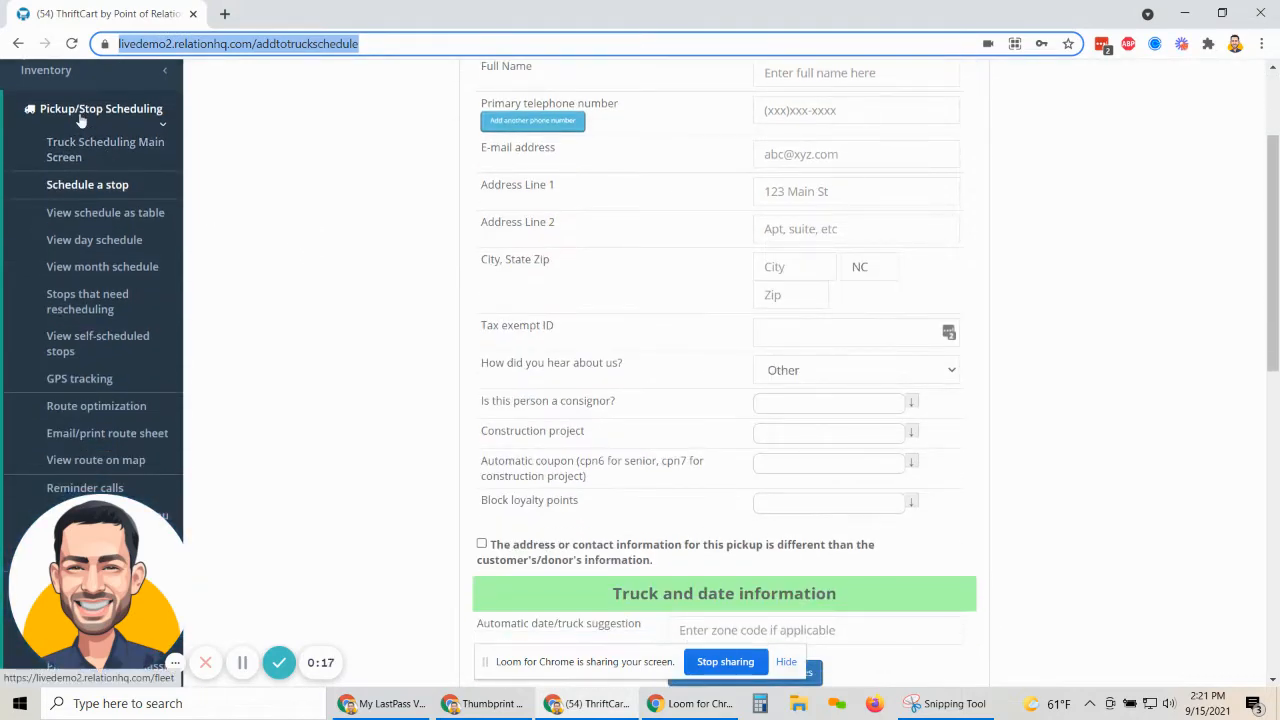
{"action": "left_click", "coordinate": [82, 115]}
{"action": "left_click", "coordinate": [82, 118]}
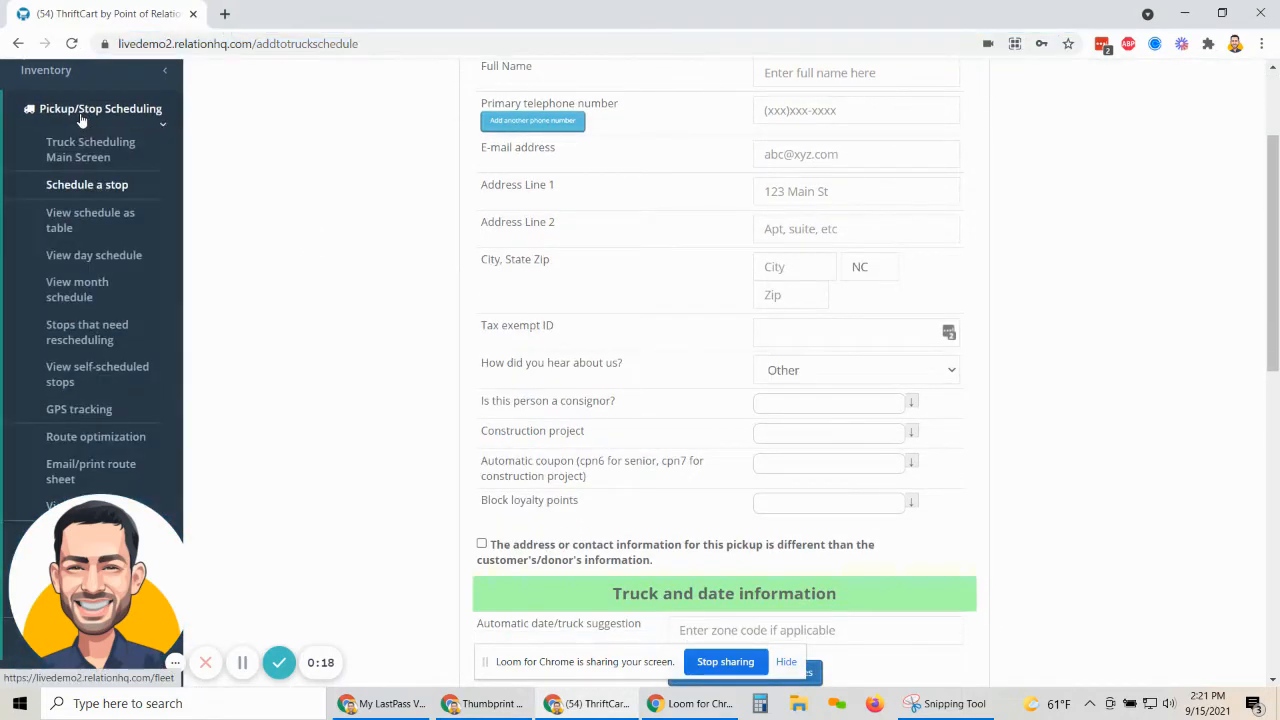
{"action": "left_click", "coordinate": [92, 191]}
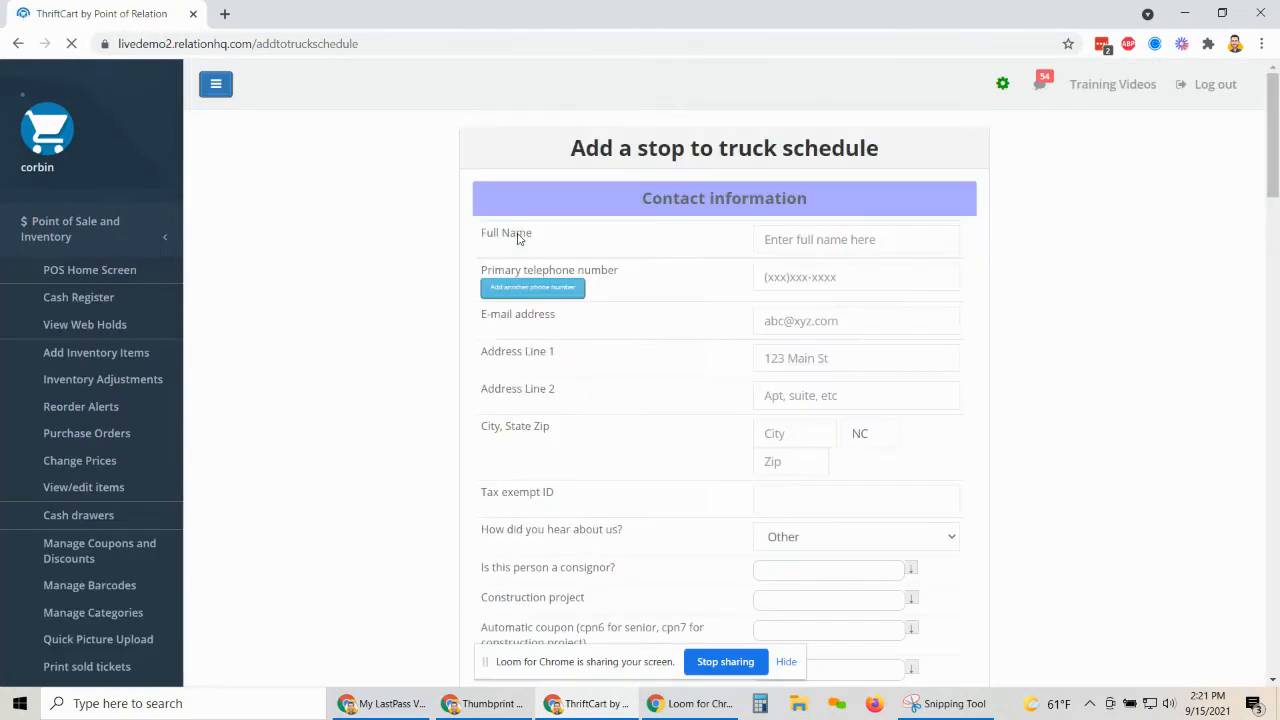
Search Full Name for the donor's name and attach the matching existing contact to the stop.
{"action": "left_click", "coordinate": [833, 240]}
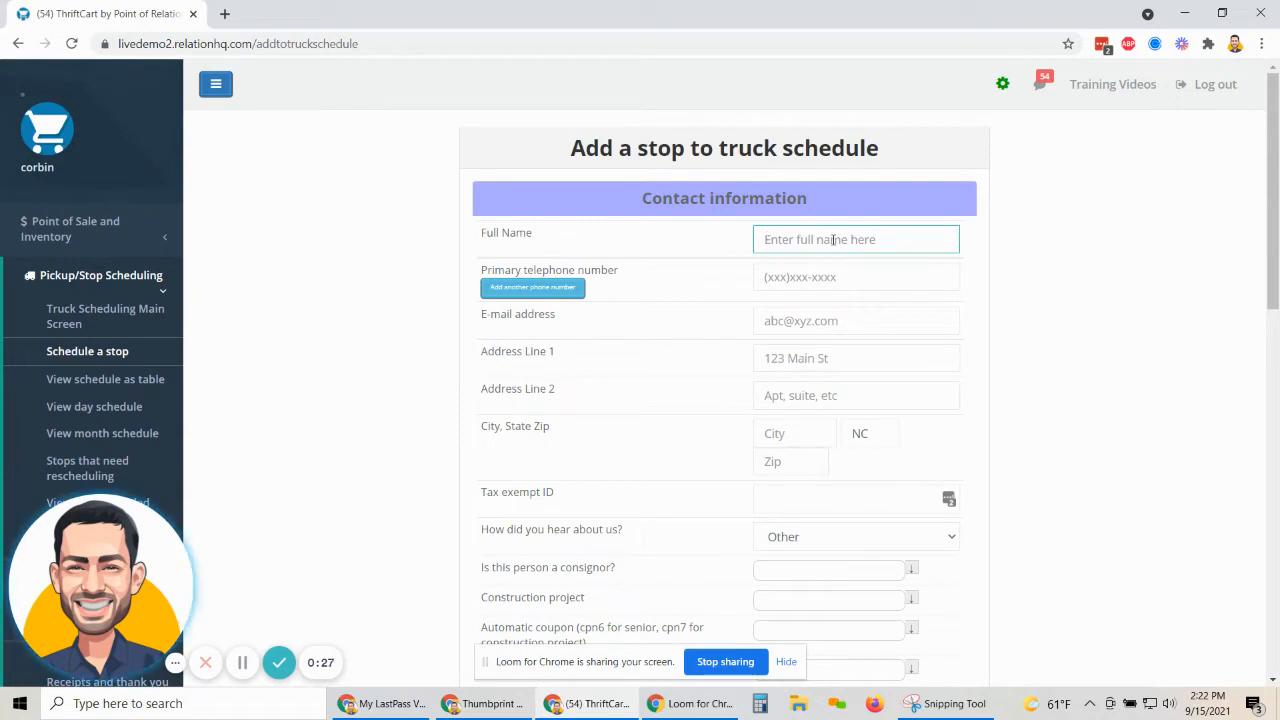
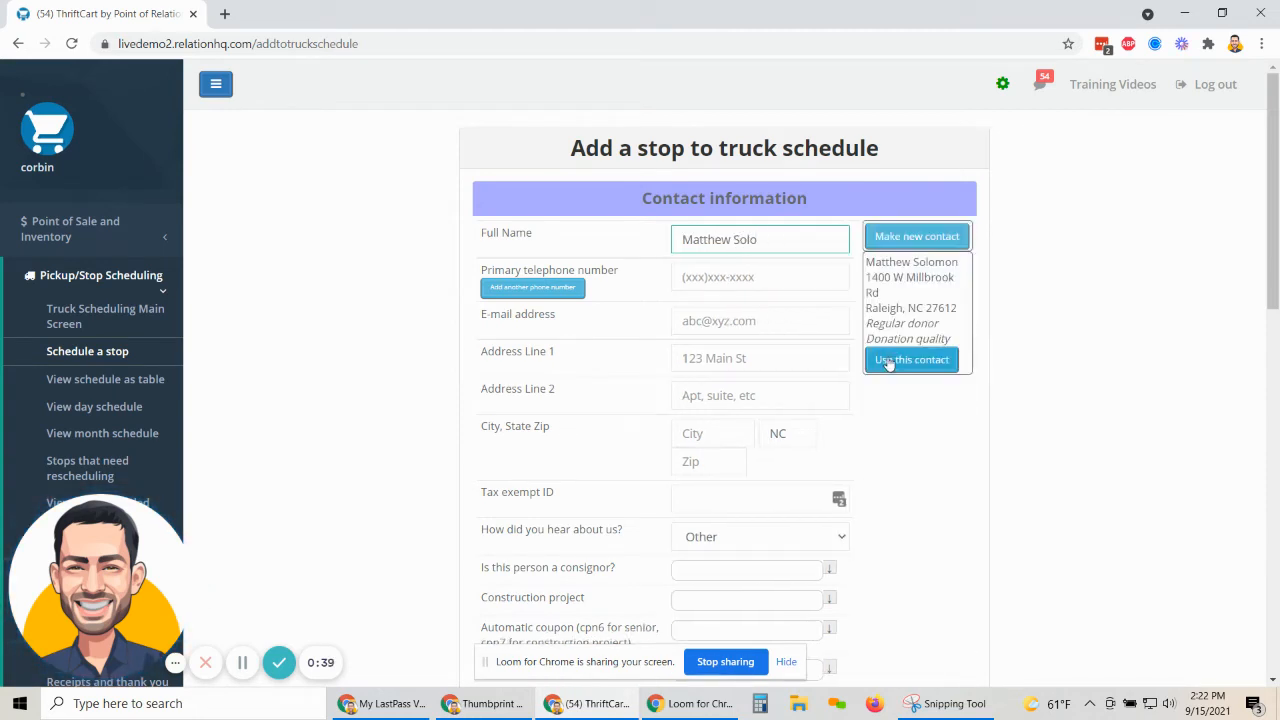
{"action": "left_click_drag", "start_coordinate": [866, 262], "coordinate": [944, 277]}
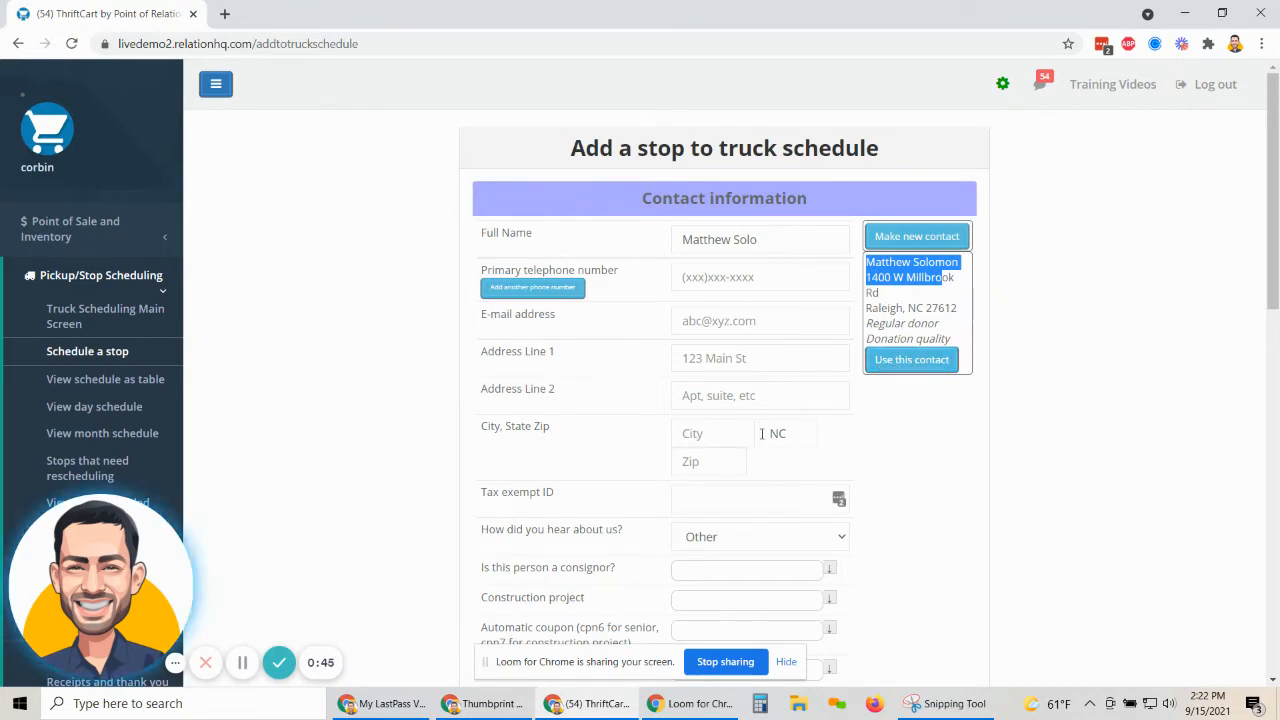
{"action": "scroll", "coordinate": [745, 410], "scroll_direction": "down", "scroll_amount": 1}
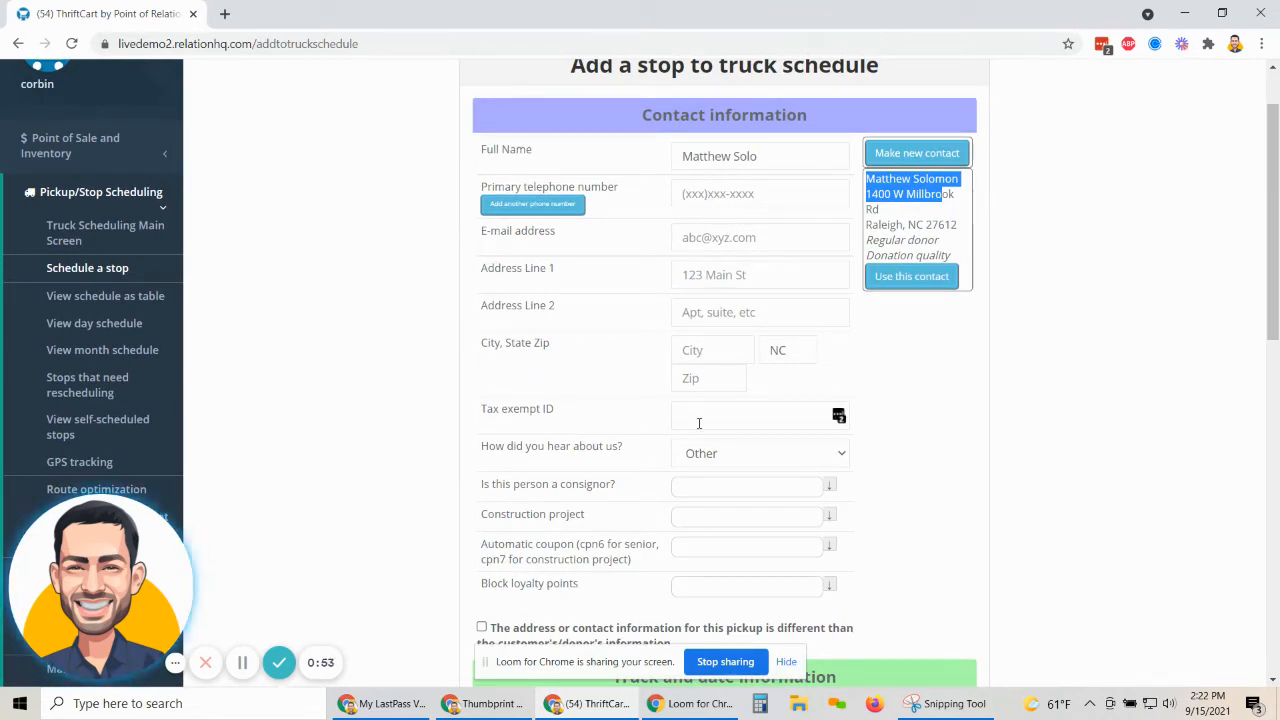
{"action": "scroll", "coordinate": [705, 430], "scroll_direction": "down", "scroll_amount": 1}
{"action": "scroll", "coordinate": [725, 450], "scroll_direction": "up", "scroll_amount": 1}
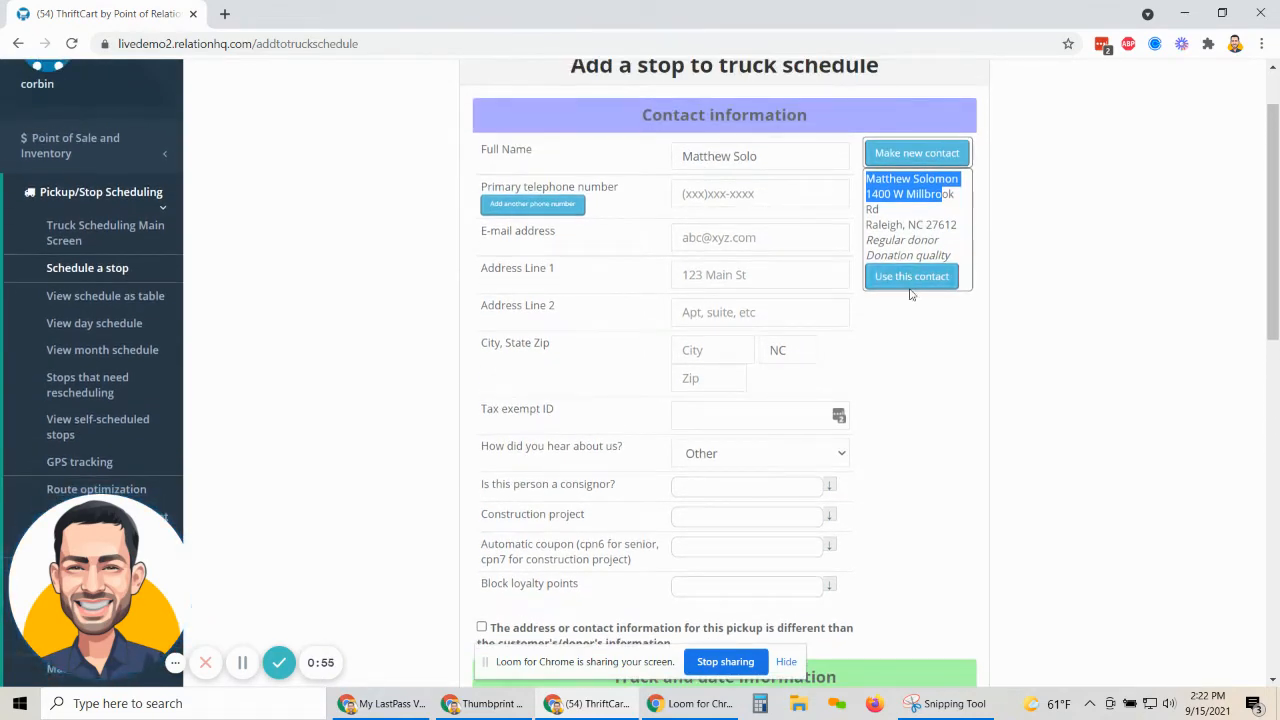
{"action": "left_click", "coordinate": [910, 280]}
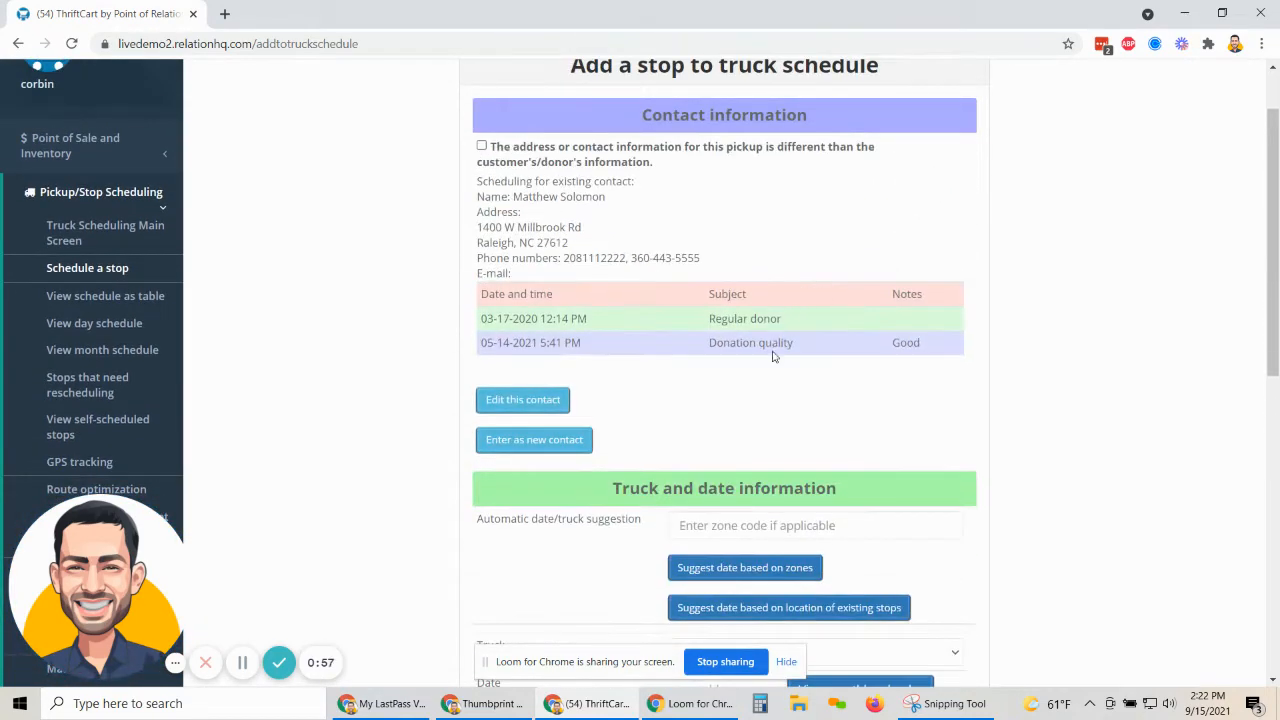
Assign the stop to Truck 2.
{"action": "scroll", "coordinate": [772, 356], "scroll_direction": "down", "scroll_amount": 3}
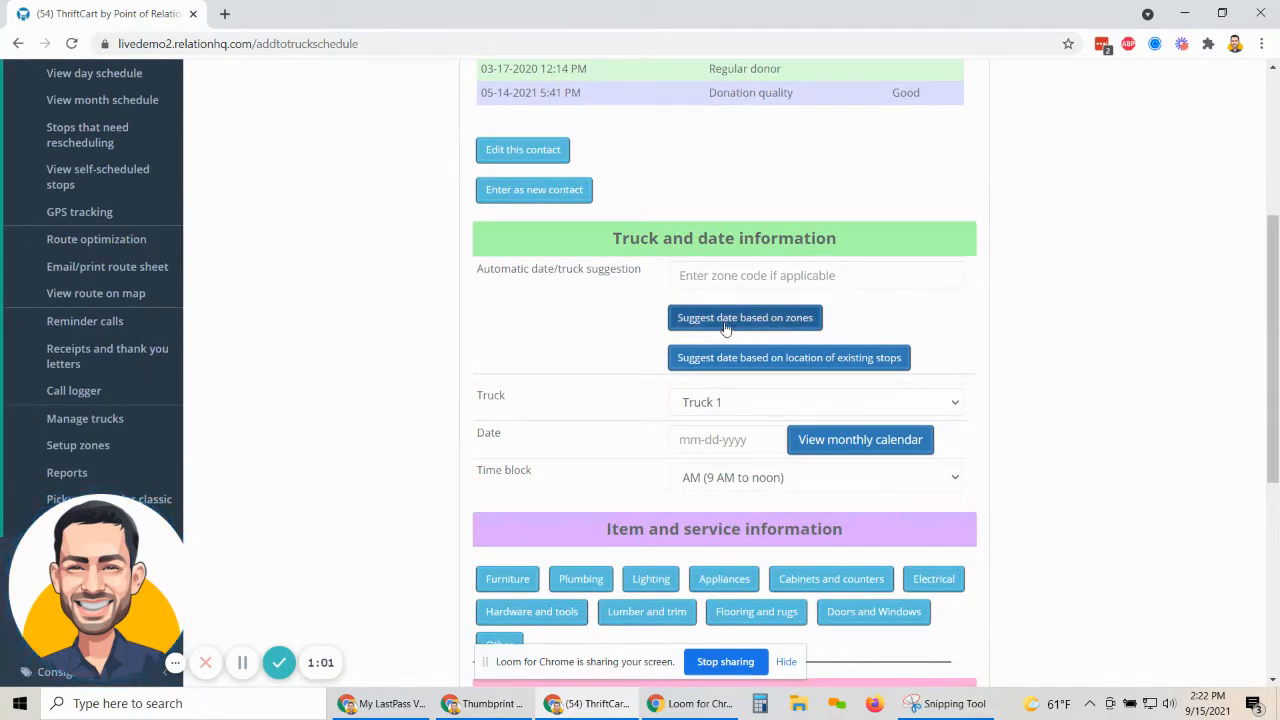
{"action": "scroll", "coordinate": [649, 344], "scroll_direction": "down", "scroll_amount": 1}
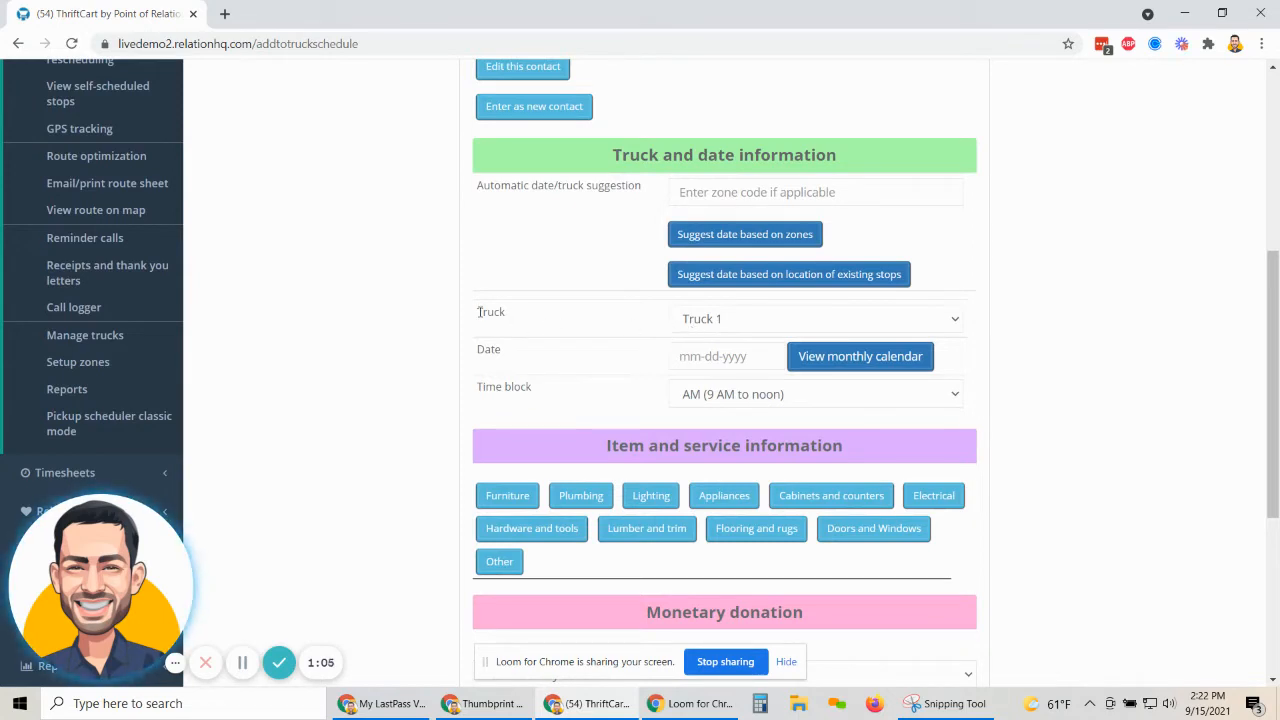
{"action": "left_click_drag", "start_coordinate": [478, 312], "coordinate": [589, 316]}
{"action": "left_click", "coordinate": [722, 319]}
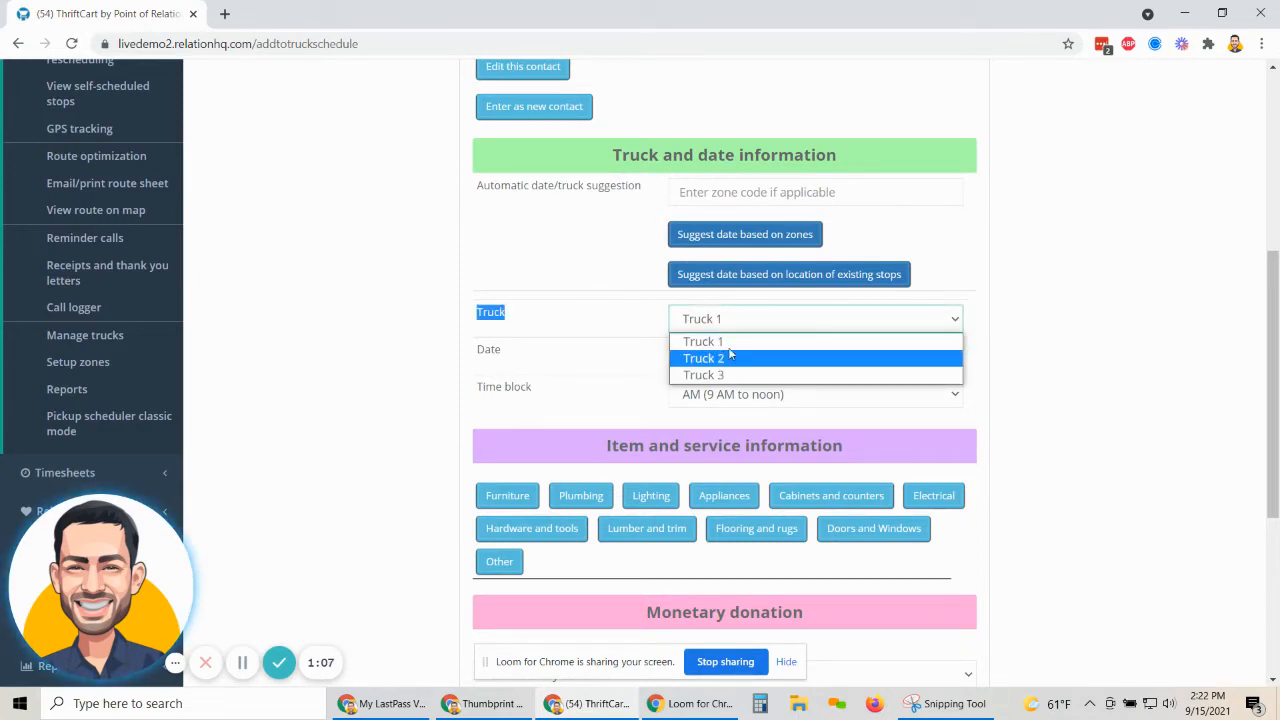
{"action": "left_click", "coordinate": [729, 355]}
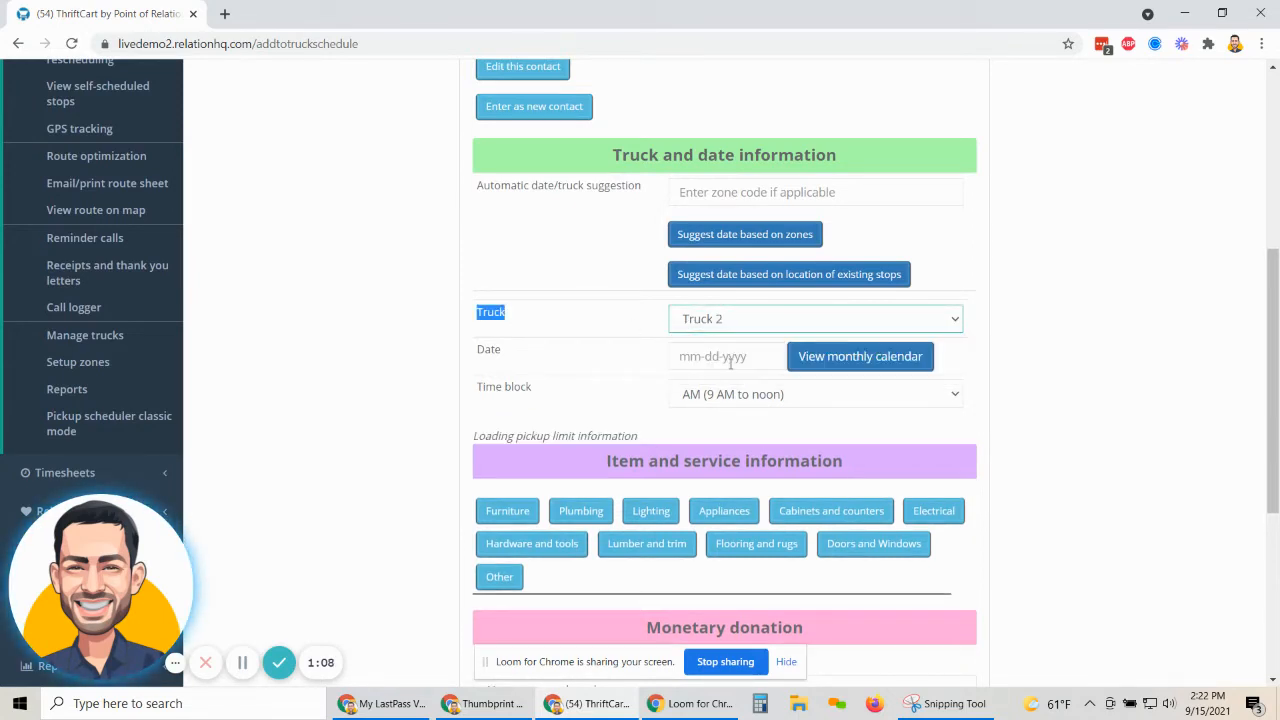
{"action": "left_click", "coordinate": [808, 360]}
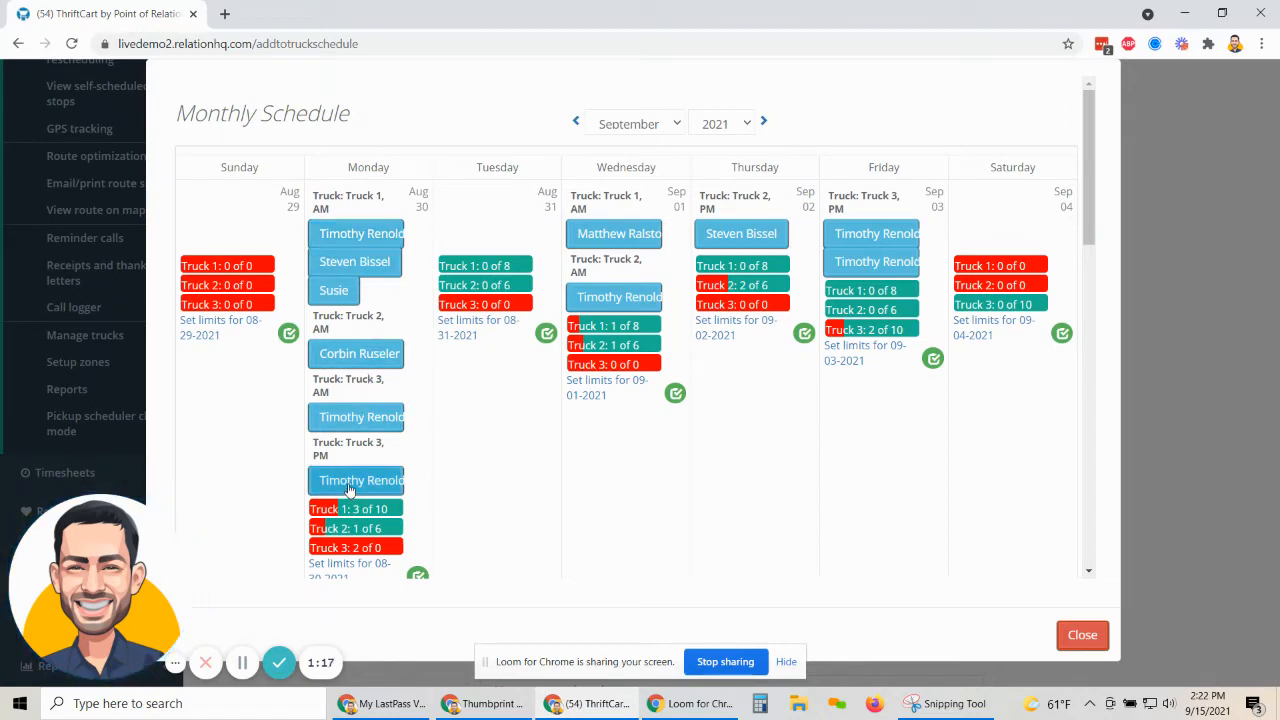
{"action": "scroll", "coordinate": [505, 445], "scroll_direction": "down", "scroll_amount": 5}
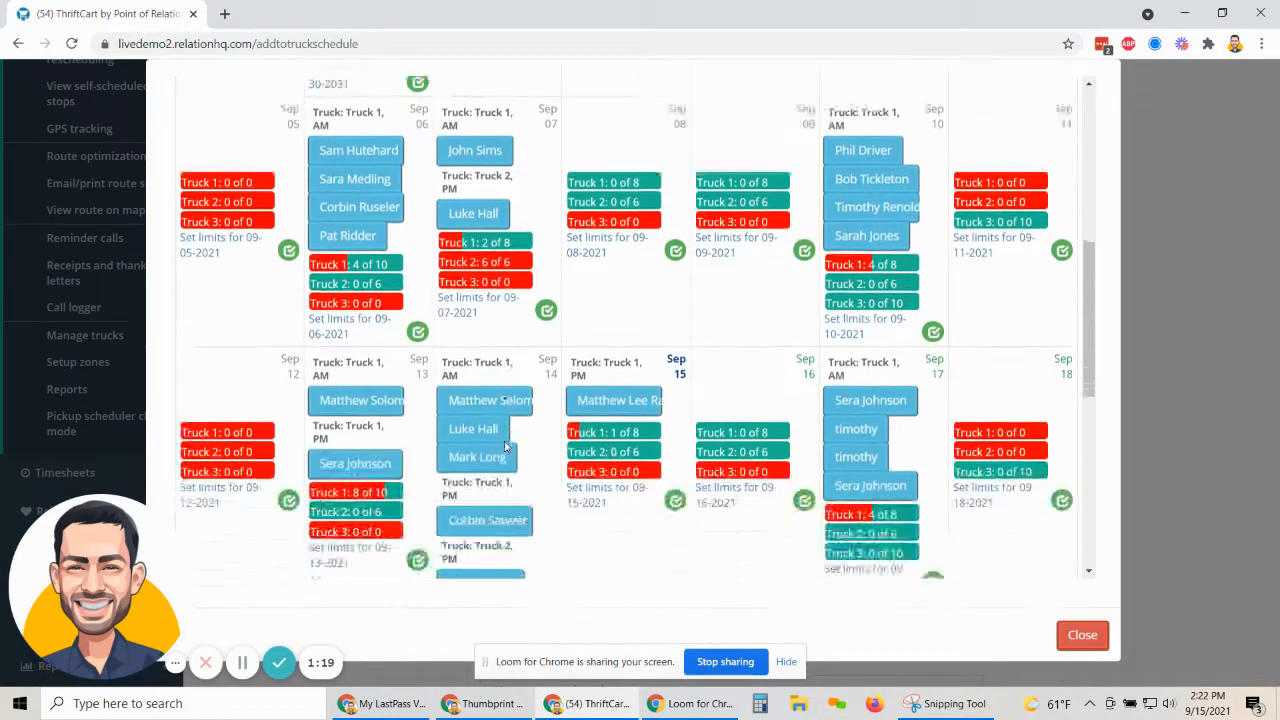
{"action": "scroll", "coordinate": [610, 440], "scroll_direction": "down", "scroll_amount": 2}
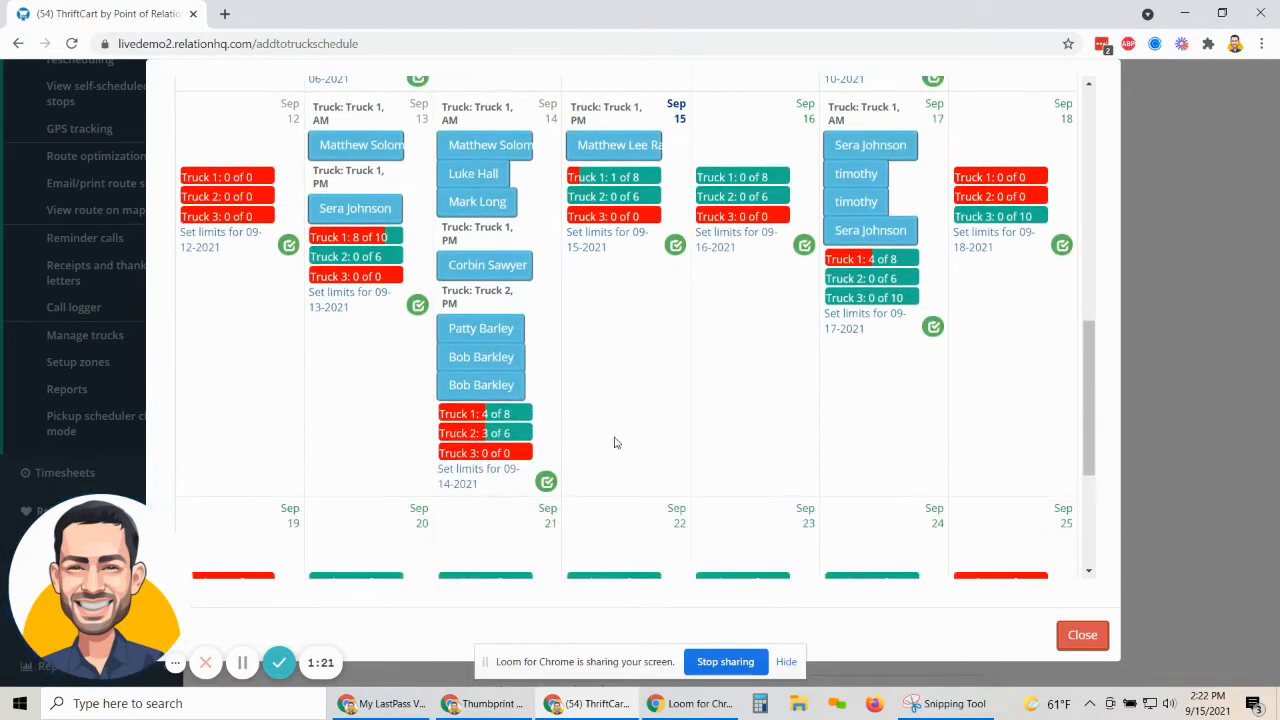
{"action": "scroll", "coordinate": [615, 443], "scroll_direction": "up", "scroll_amount": 7}
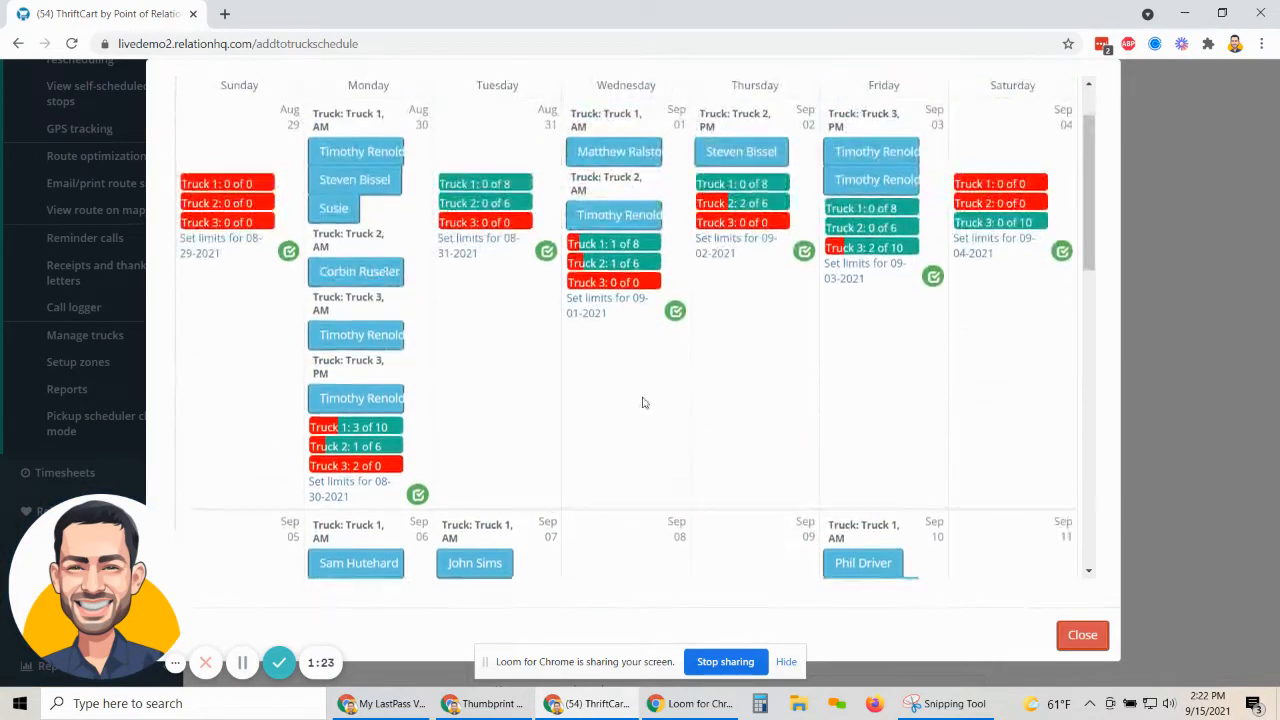
{"action": "scroll", "coordinate": [643, 402], "scroll_direction": "up", "scroll_amount": 2}
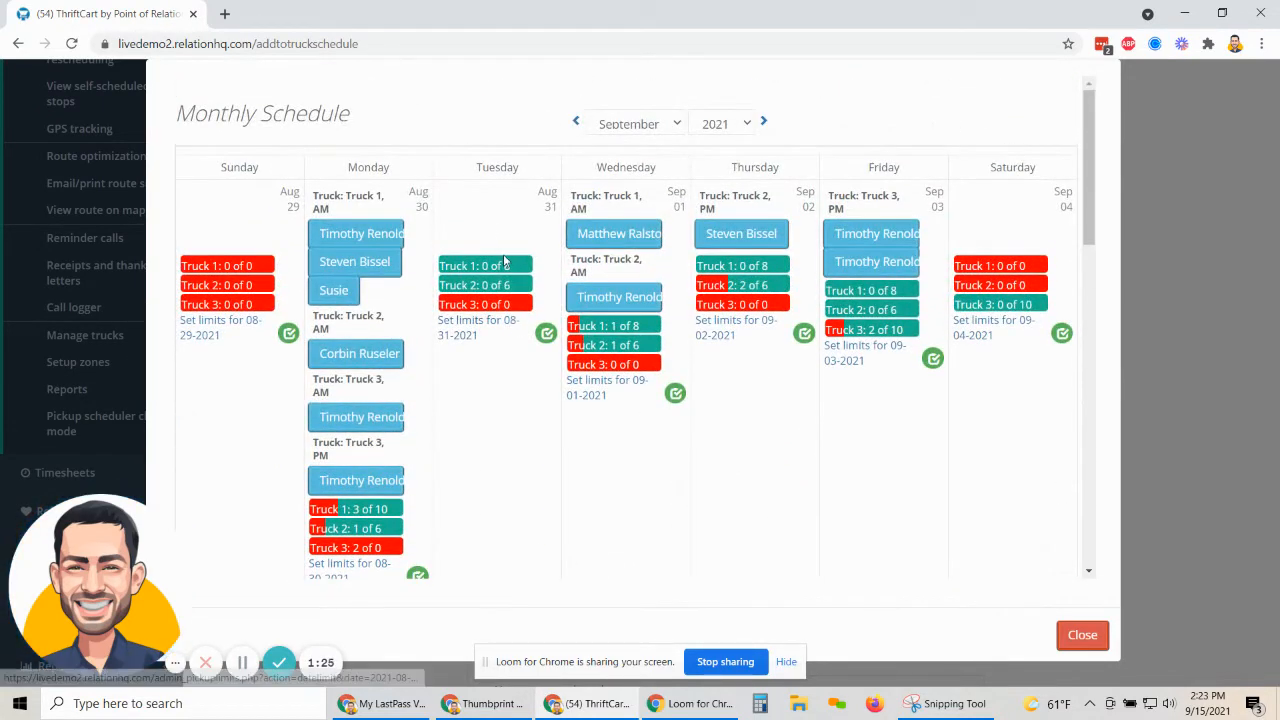
{"action": "left_click", "coordinate": [546, 333]}
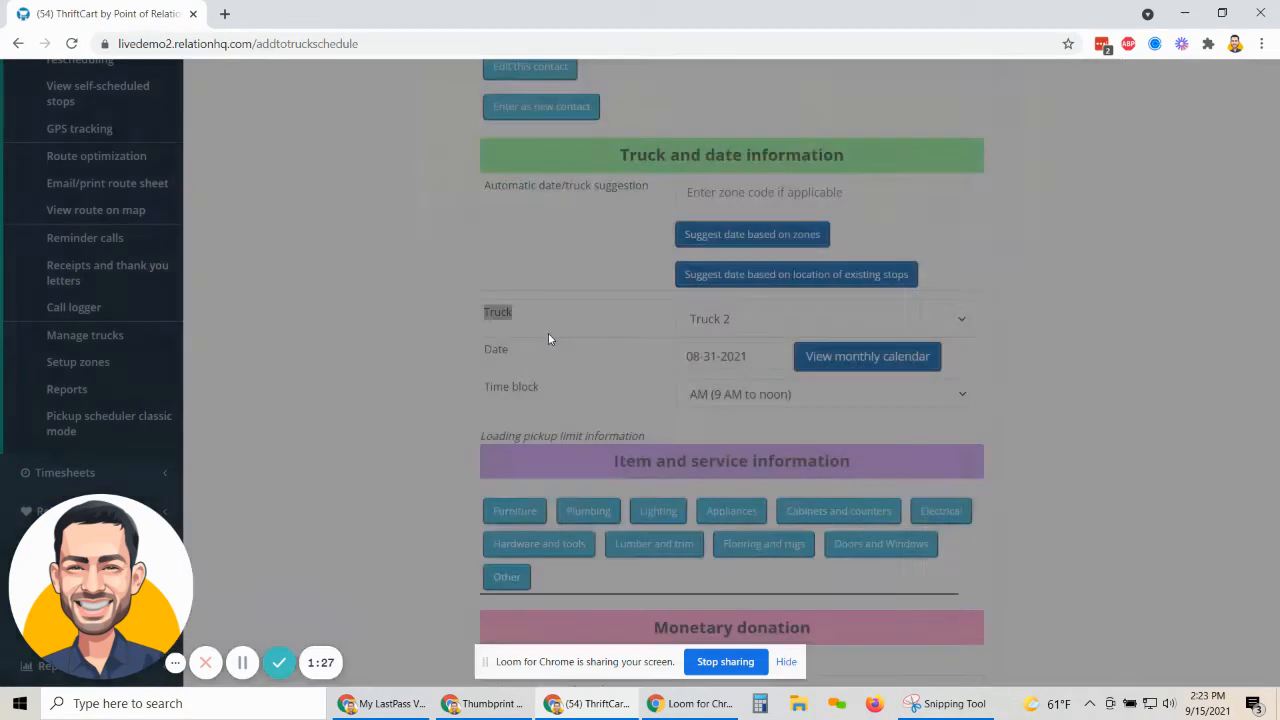
Choose the PM (noon to 4 PM) time block for the pickup.
{"action": "left_click", "coordinate": [736, 400]}
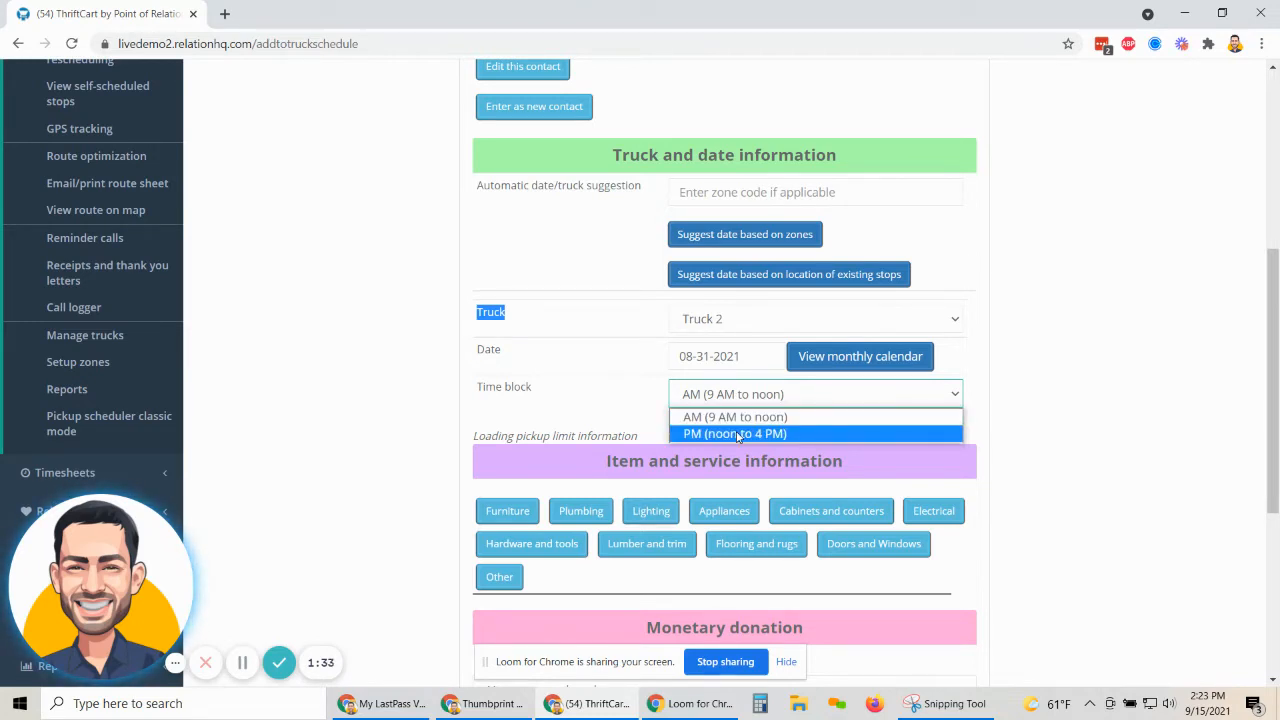
{"action": "left_click", "coordinate": [737, 434]}
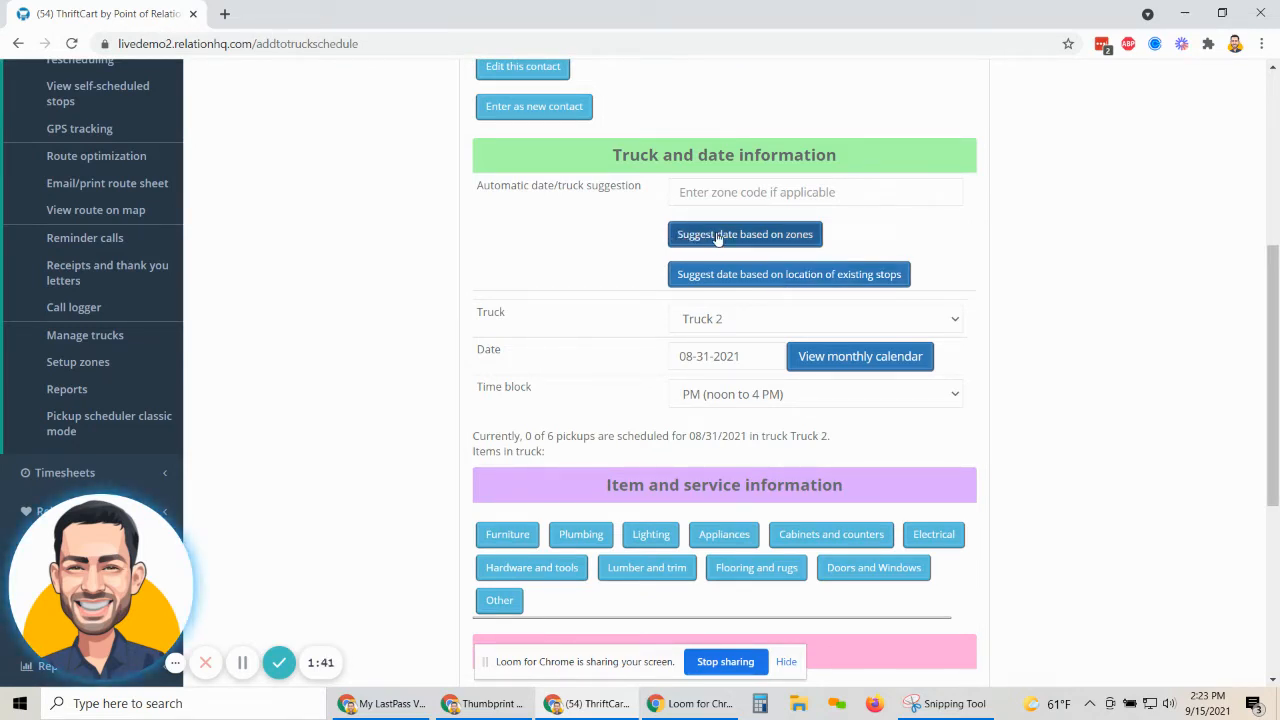
Request zone 1 date suggestions for the contact's address.
{"action": "left_click", "coordinate": [717, 238]}
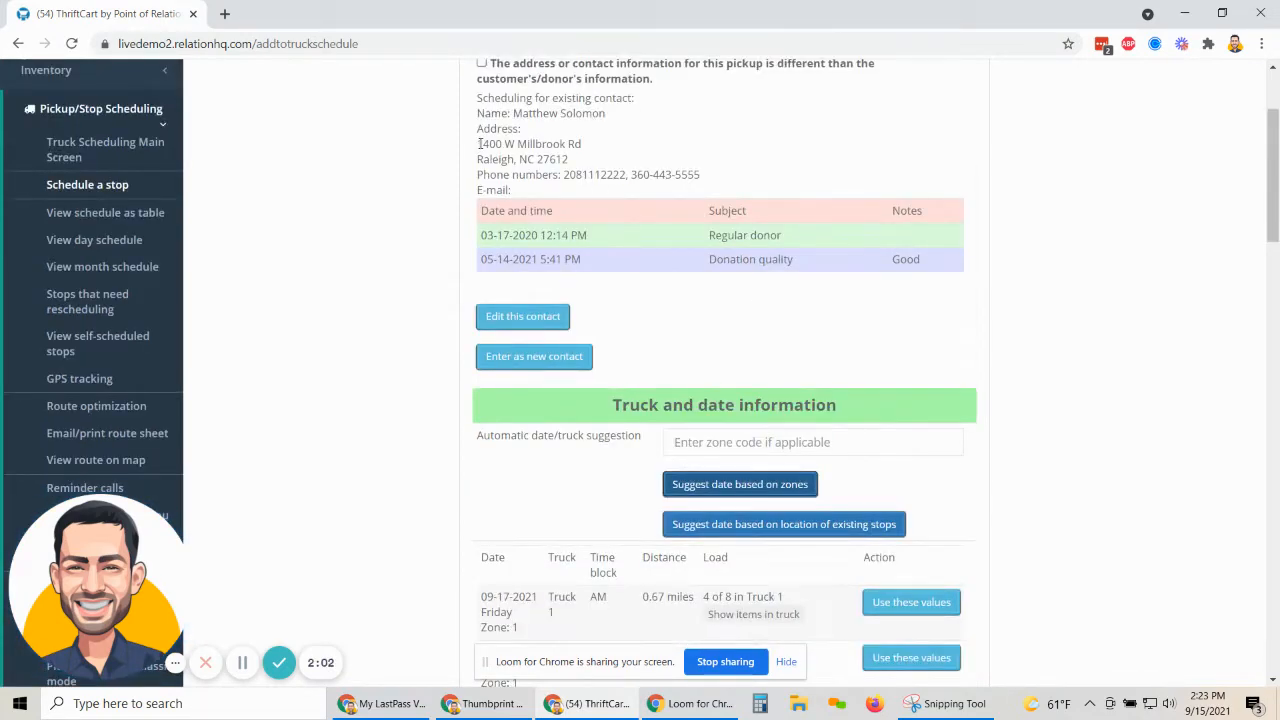
{"action": "left_click_drag", "start_coordinate": [473, 146], "coordinate": [578, 162]}
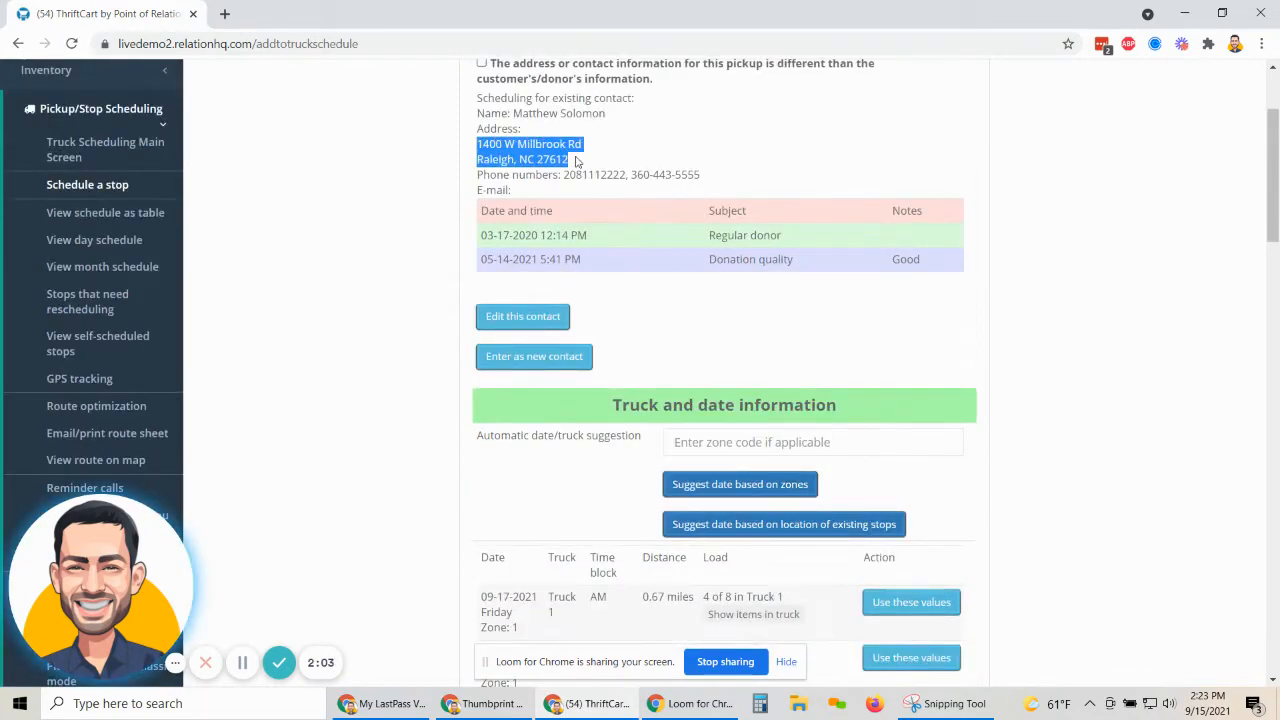
{"action": "left_click", "coordinate": [743, 484]}
{"action": "scroll", "coordinate": [833, 410], "scroll_direction": "down", "scroll_amount": 2}
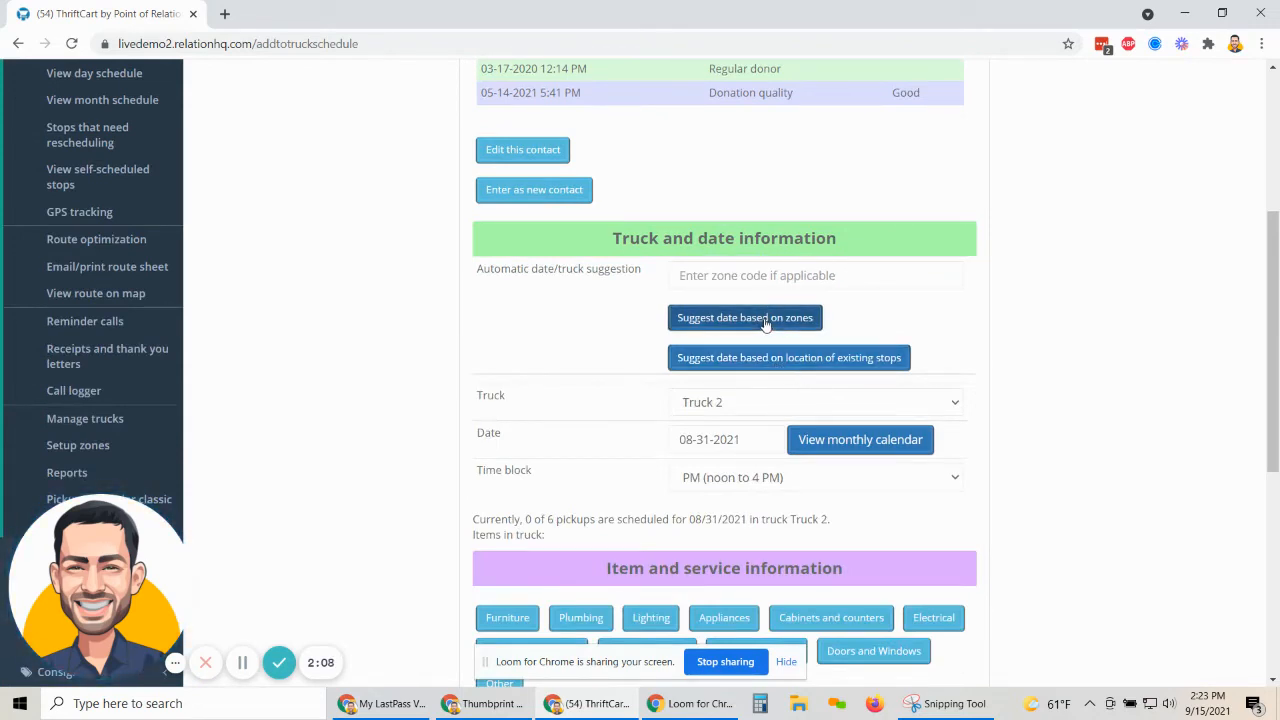
{"action": "left_click", "coordinate": [711, 319]}
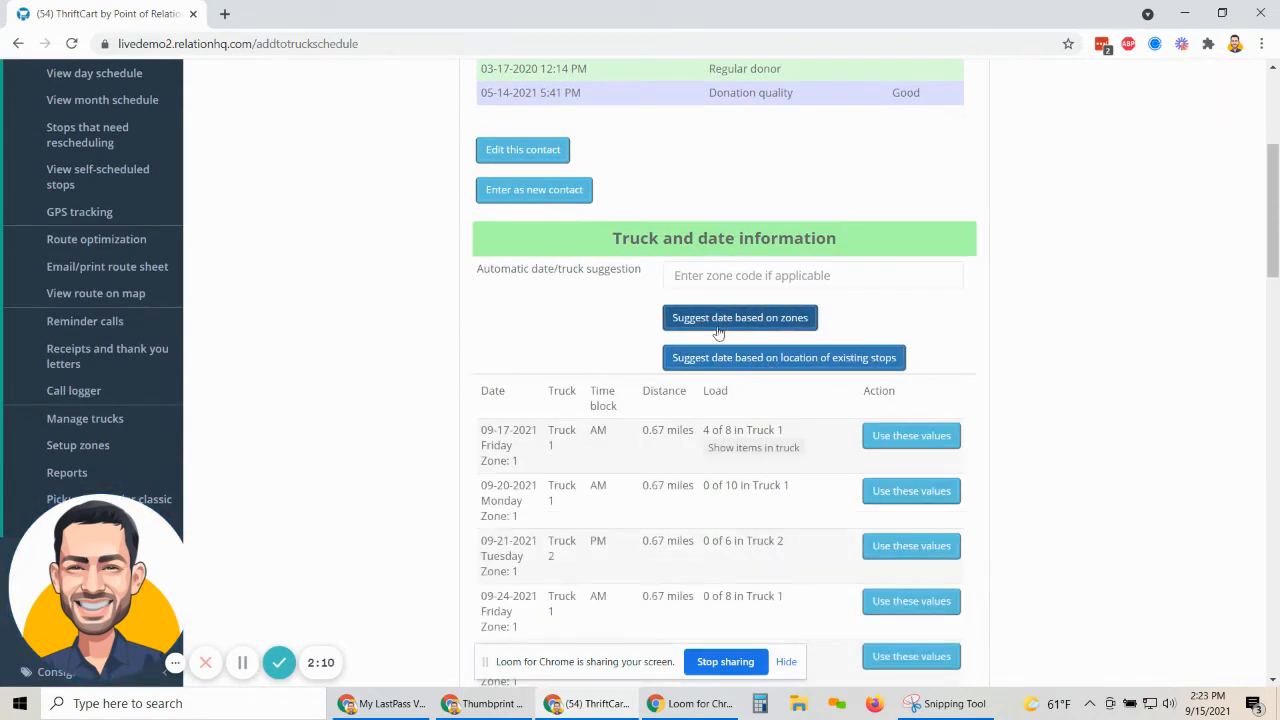
{"action": "scroll", "coordinate": [720, 340], "scroll_direction": "down", "scroll_amount": 2}
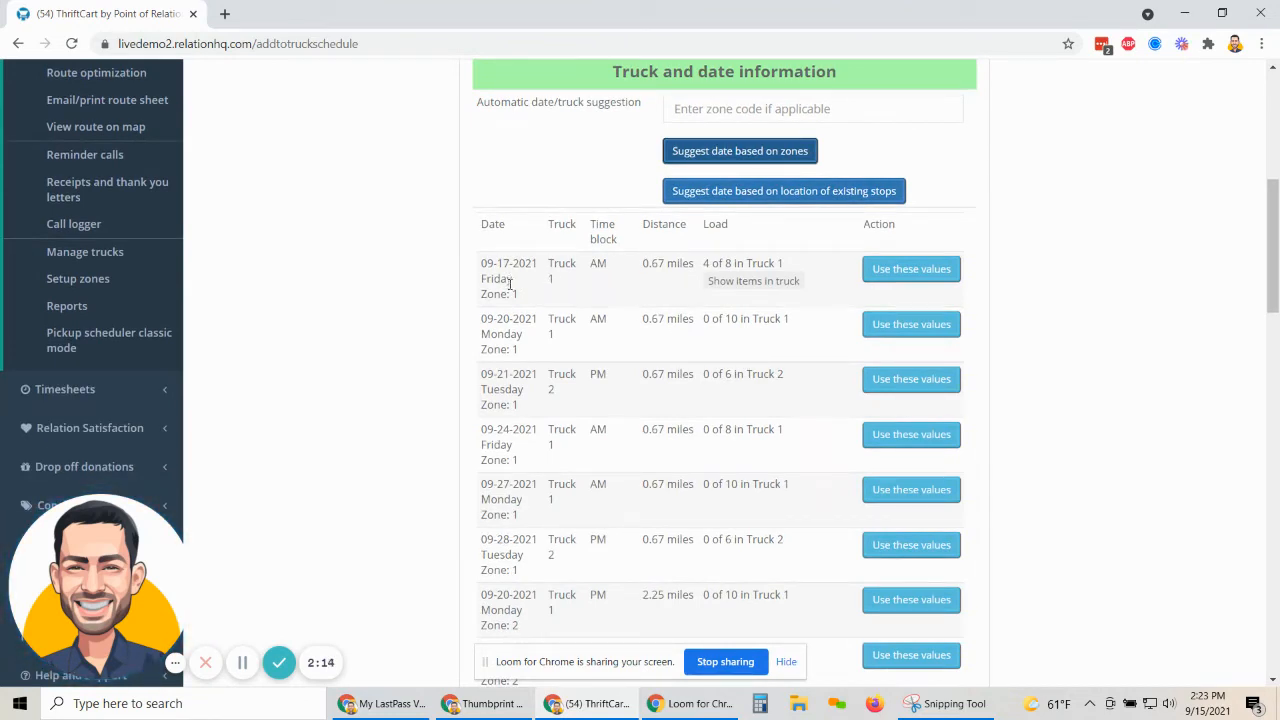
Review the first suggestion and show Truck 1's current load for 09-17-2021.
{"action": "left_click_drag", "start_coordinate": [495, 273], "coordinate": [734, 264]}
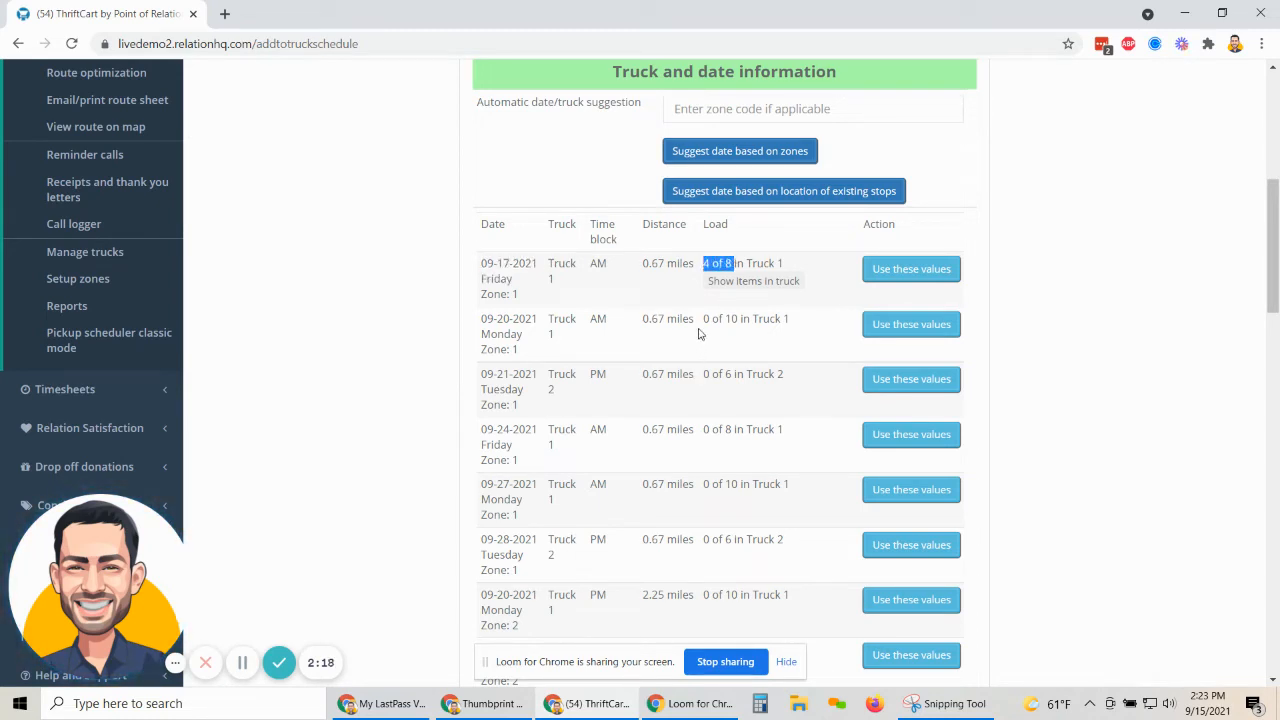
{"action": "left_click", "coordinate": [738, 282]}
{"action": "left_click_drag", "start_coordinate": [719, 290], "coordinate": [893, 395]}
{"action": "left_click", "coordinate": [893, 393]}
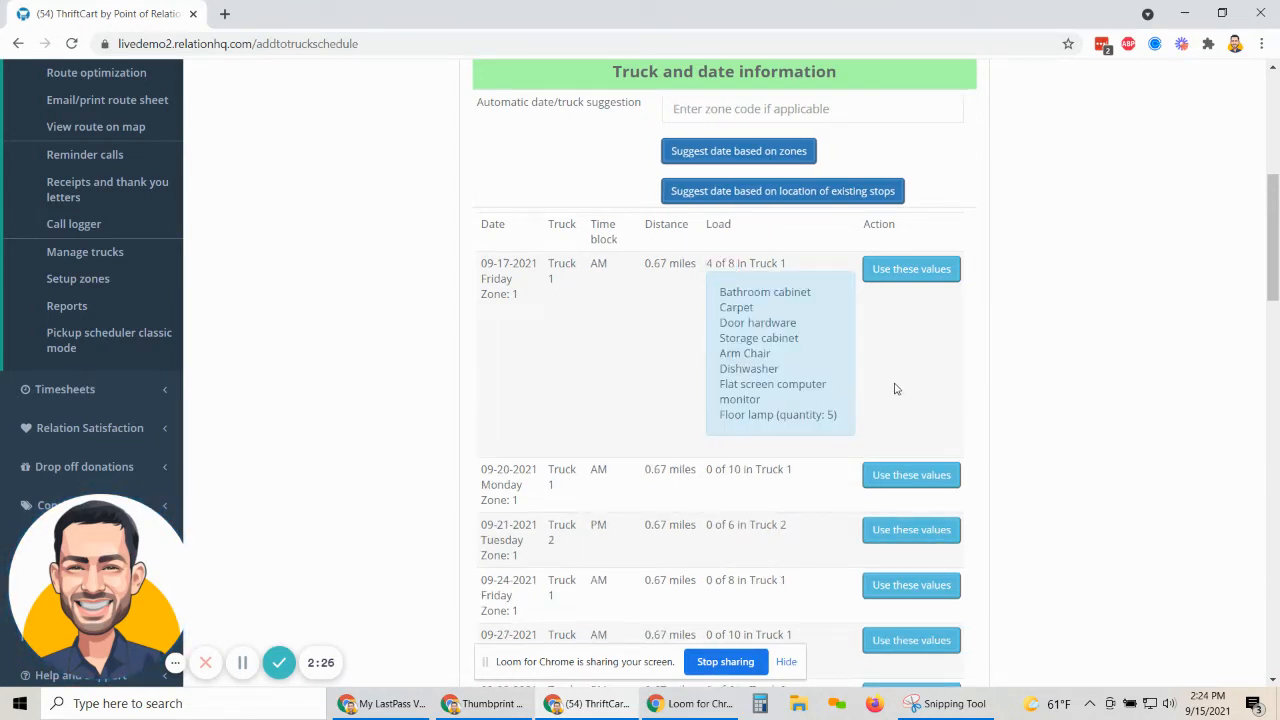
{"action": "scroll", "coordinate": [896, 389], "scroll_direction": "down", "scroll_amount": 1}
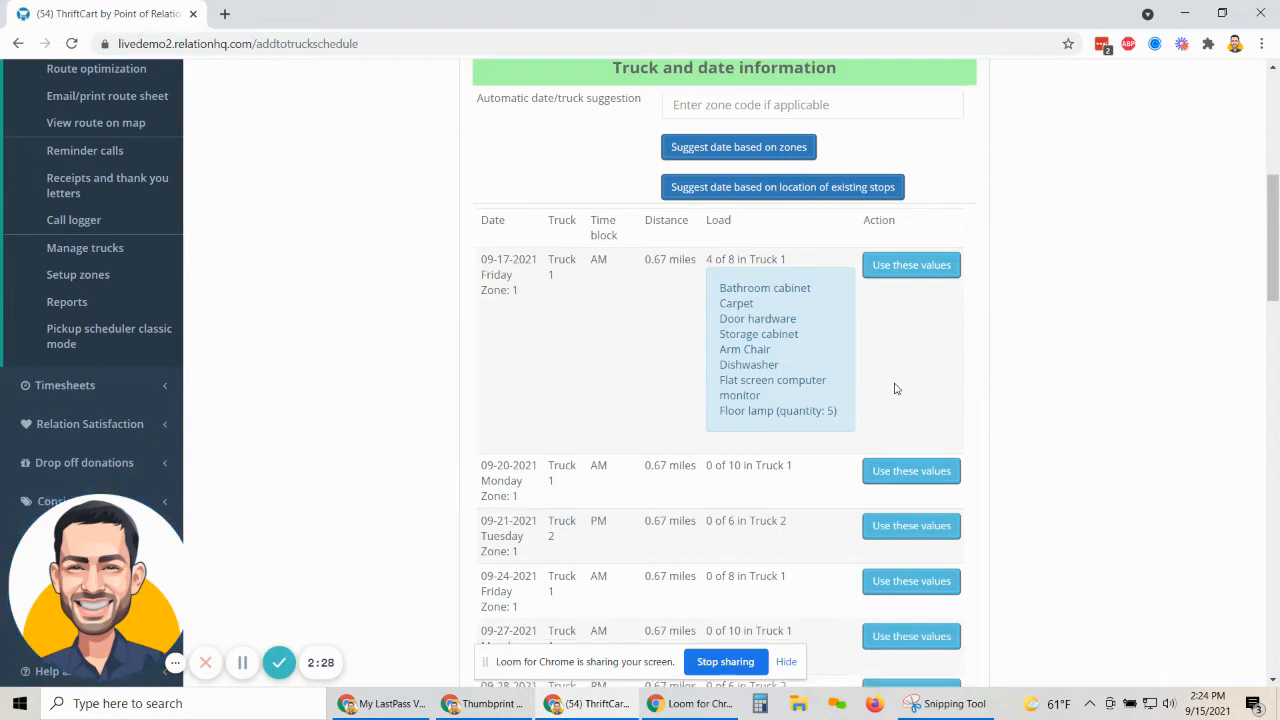
{"action": "scroll", "coordinate": [896, 389], "scroll_direction": "up", "scroll_amount": 2}
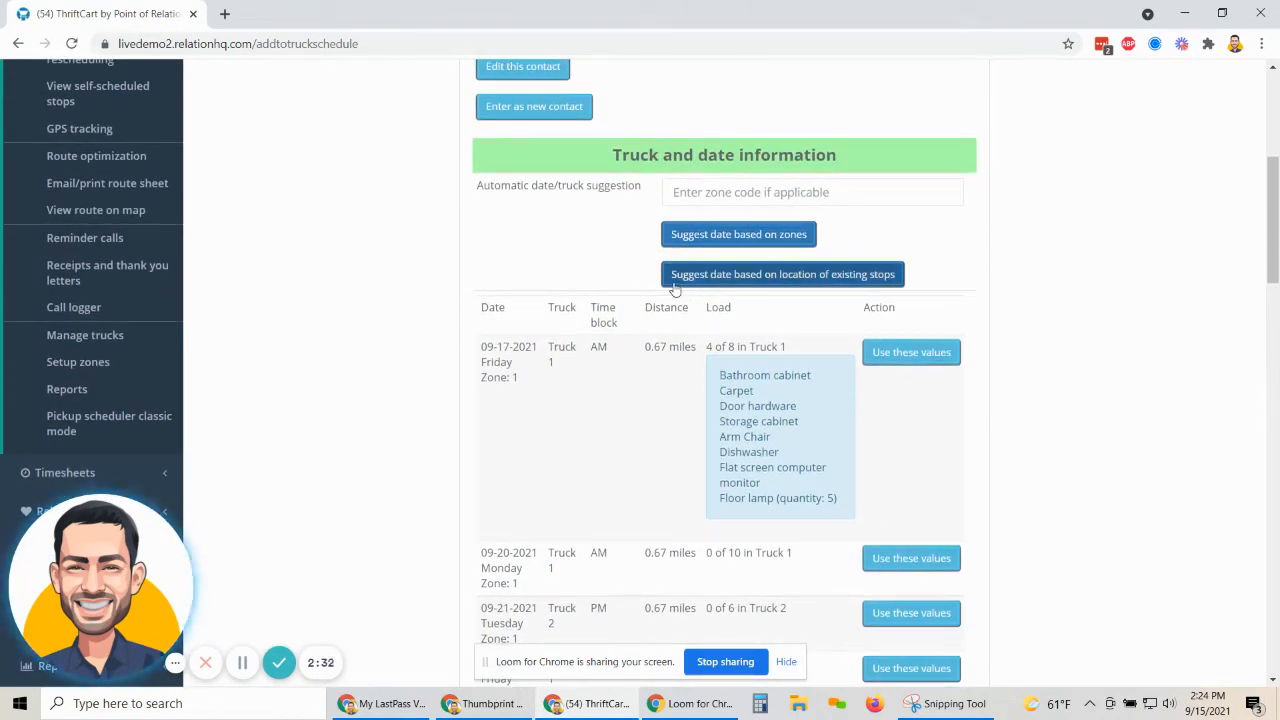
Request date suggestions based on the location of existing nearby stops.
{"action": "left_click", "coordinate": [843, 277]}
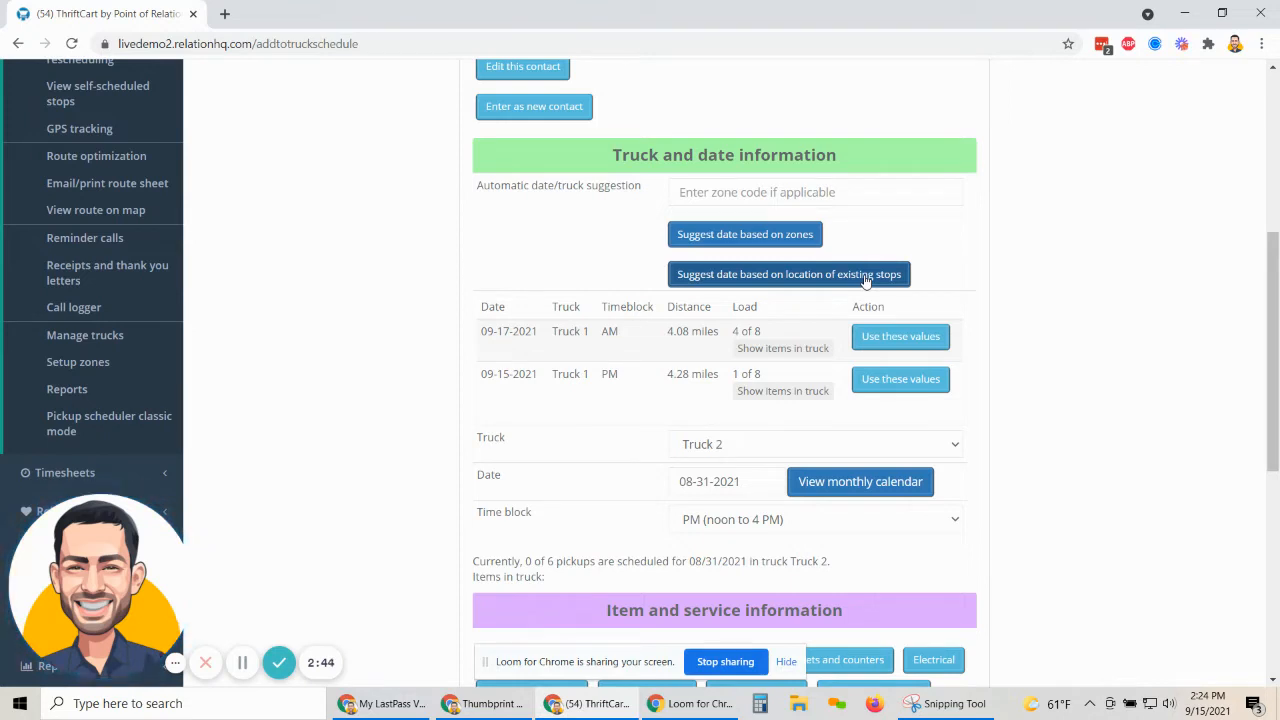
{"action": "scroll", "coordinate": [674, 194], "scroll_direction": "up", "scroll_amount": 2}
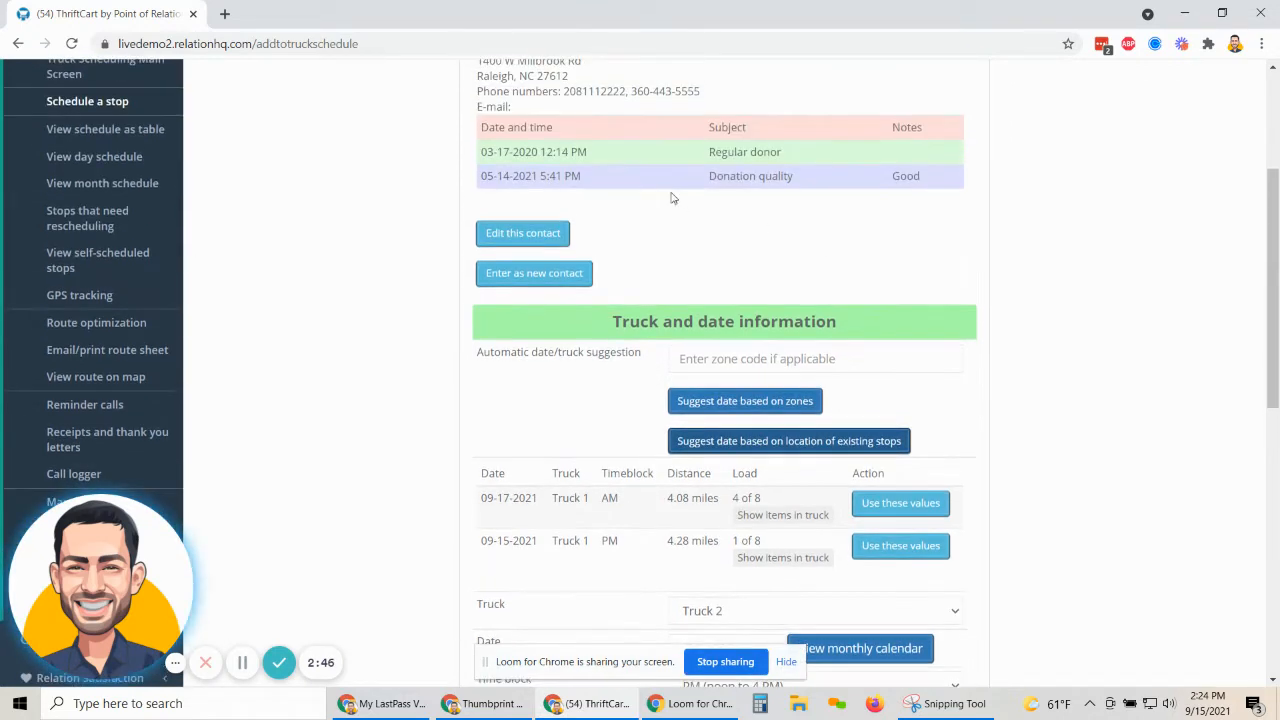
{"action": "scroll", "coordinate": [480, 195], "scroll_direction": "up", "scroll_amount": 2}
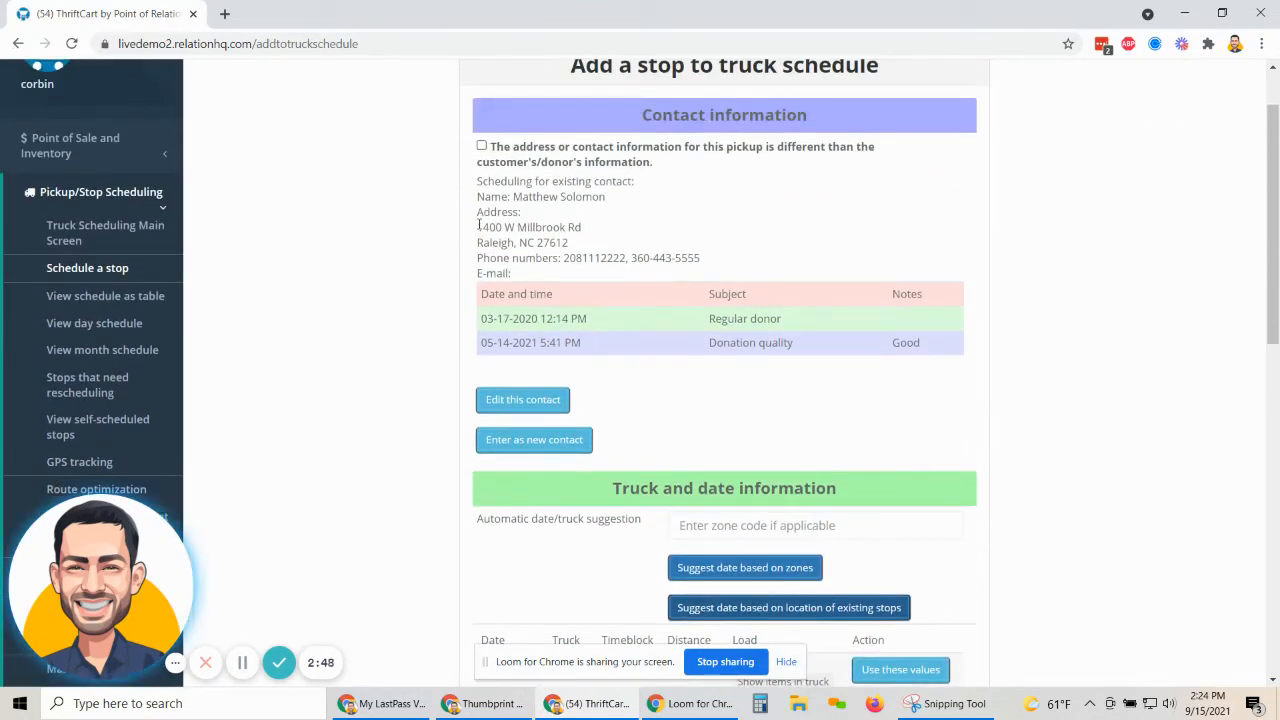
{"action": "left_click_drag", "start_coordinate": [478, 225], "coordinate": [613, 227]}
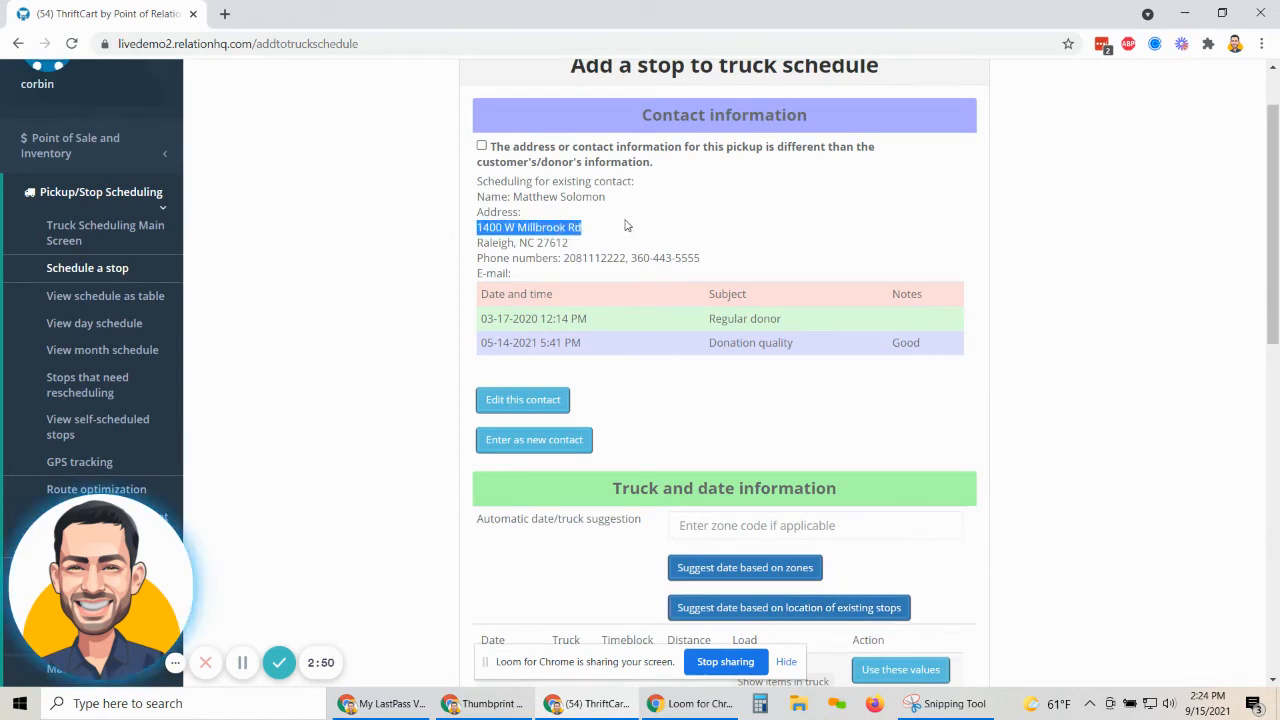
{"action": "scroll", "coordinate": [623, 226], "scroll_direction": "down", "scroll_amount": 3}
{"action": "scroll", "coordinate": [626, 226], "scroll_direction": "down", "scroll_amount": 1}
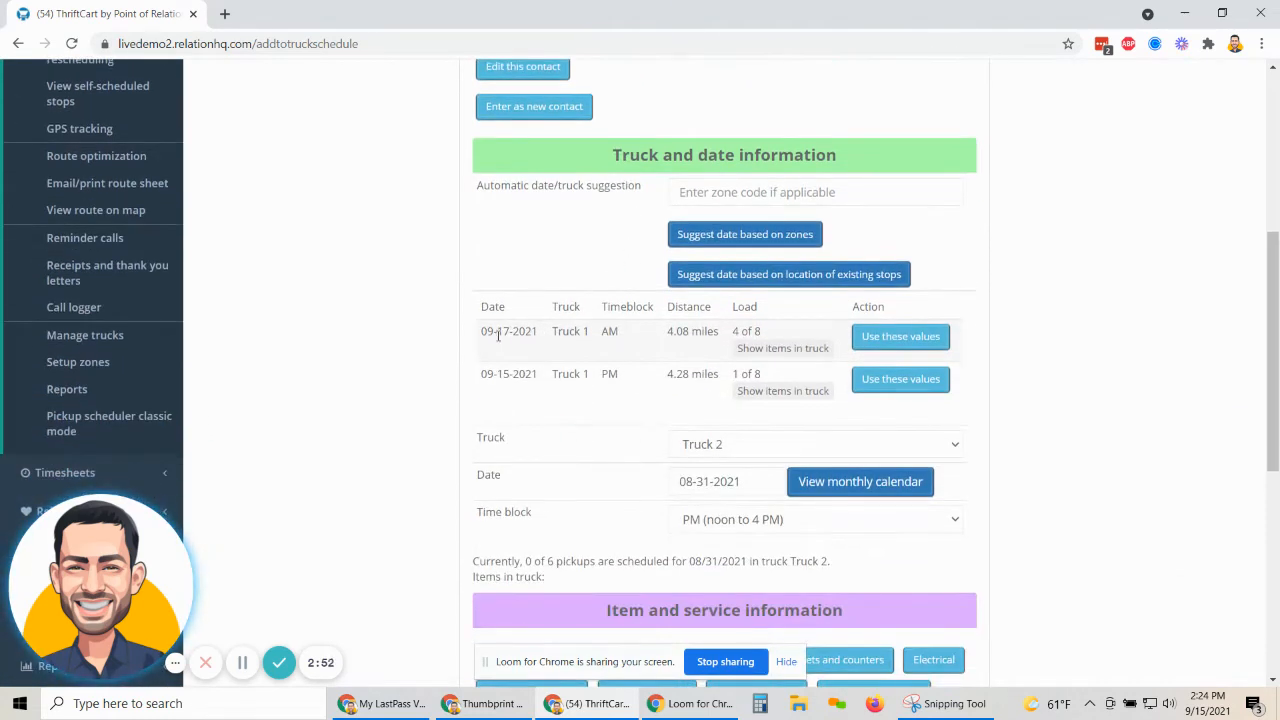
Compare the suggestions: 09-17-2021 at 4.08 miles and 09-15-2021 at 4.28 miles.
{"action": "left_click_drag", "start_coordinate": [484, 331], "coordinate": [548, 337]}
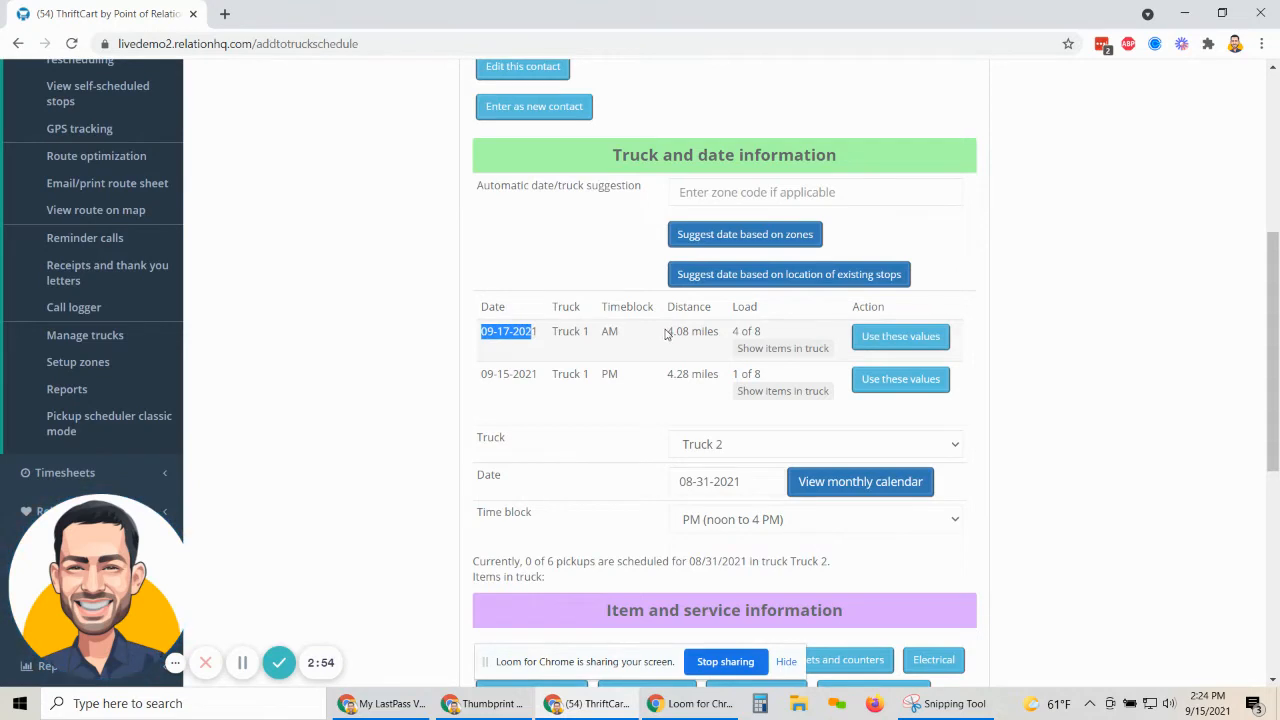
{"action": "left_click_drag", "start_coordinate": [666, 334], "coordinate": [692, 364]}
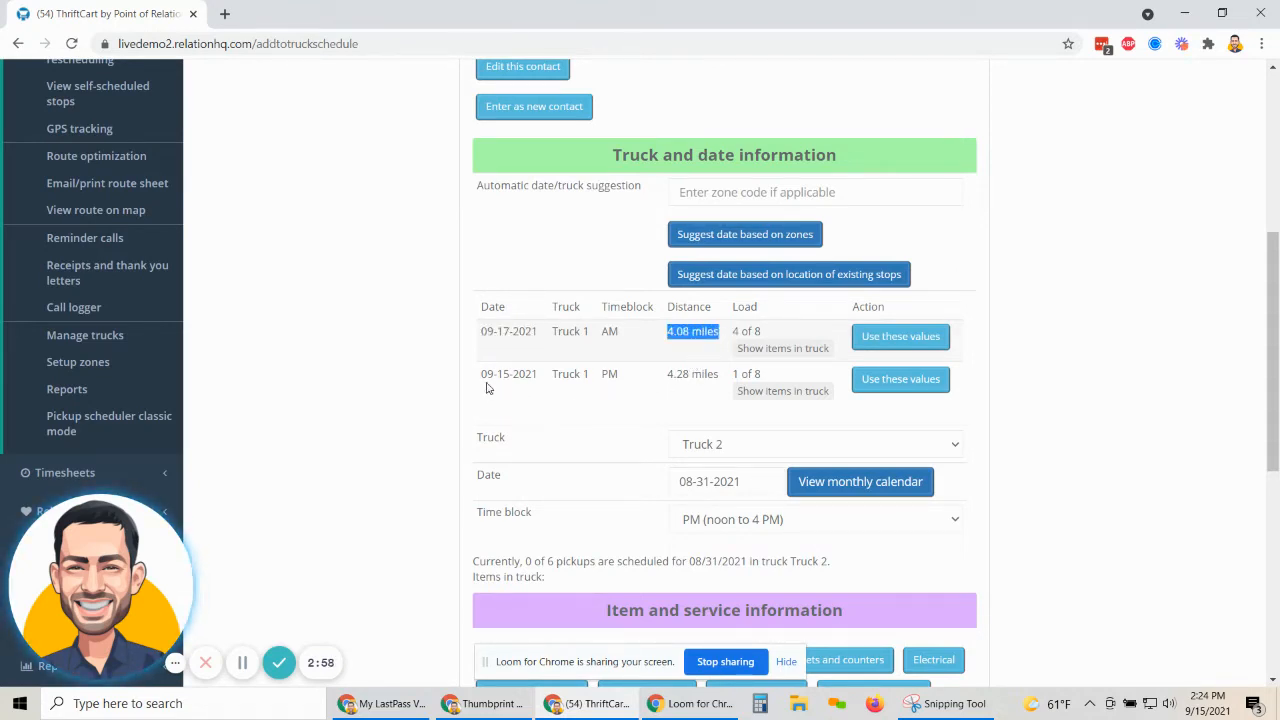
{"action": "left_click_drag", "start_coordinate": [481, 374], "coordinate": [521, 375]}
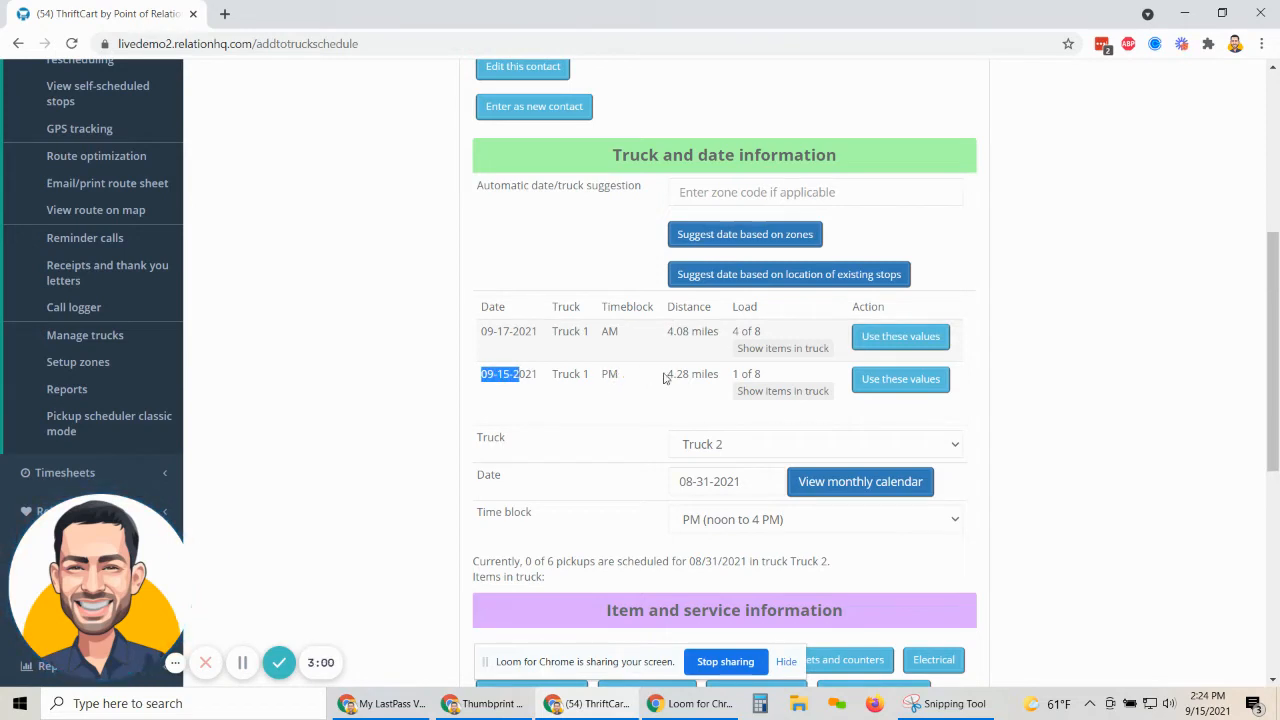
{"action": "left_click_drag", "start_coordinate": [669, 373], "coordinate": [689, 374]}
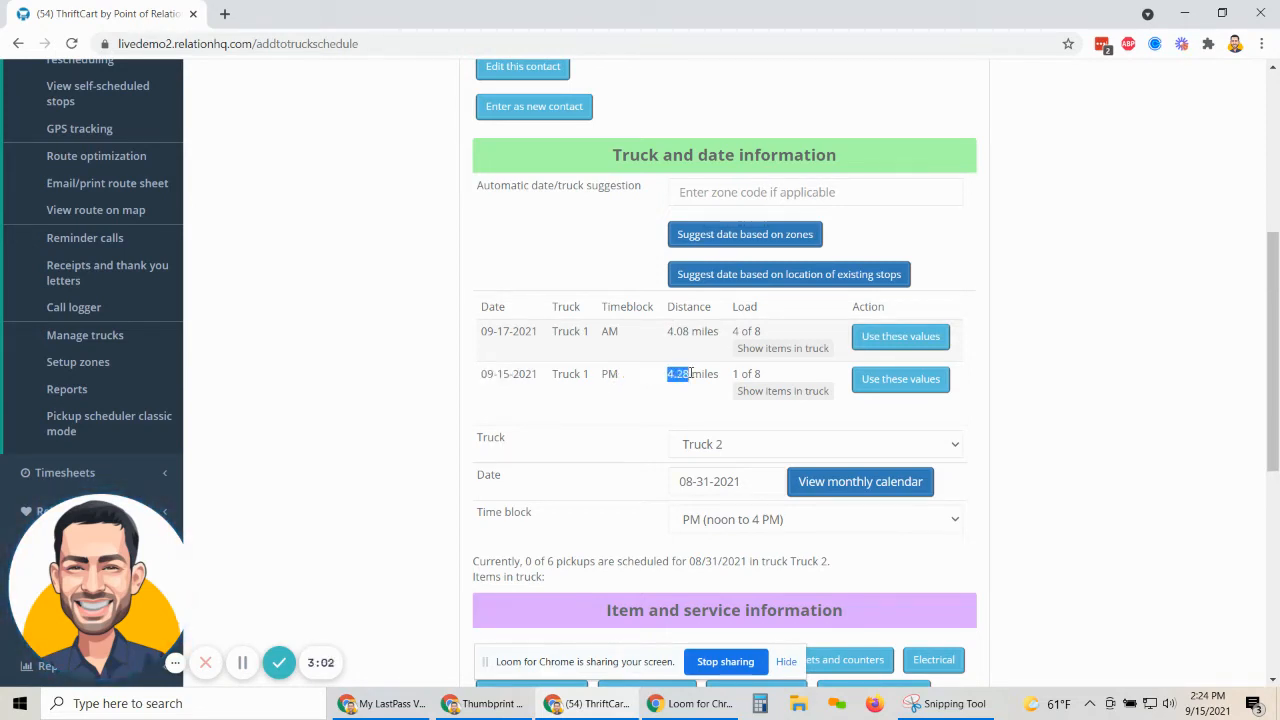
{"action": "left_click_drag", "start_coordinate": [482, 375], "coordinate": [540, 375]}
{"action": "left_click_drag", "start_coordinate": [667, 374], "coordinate": [690, 374]}
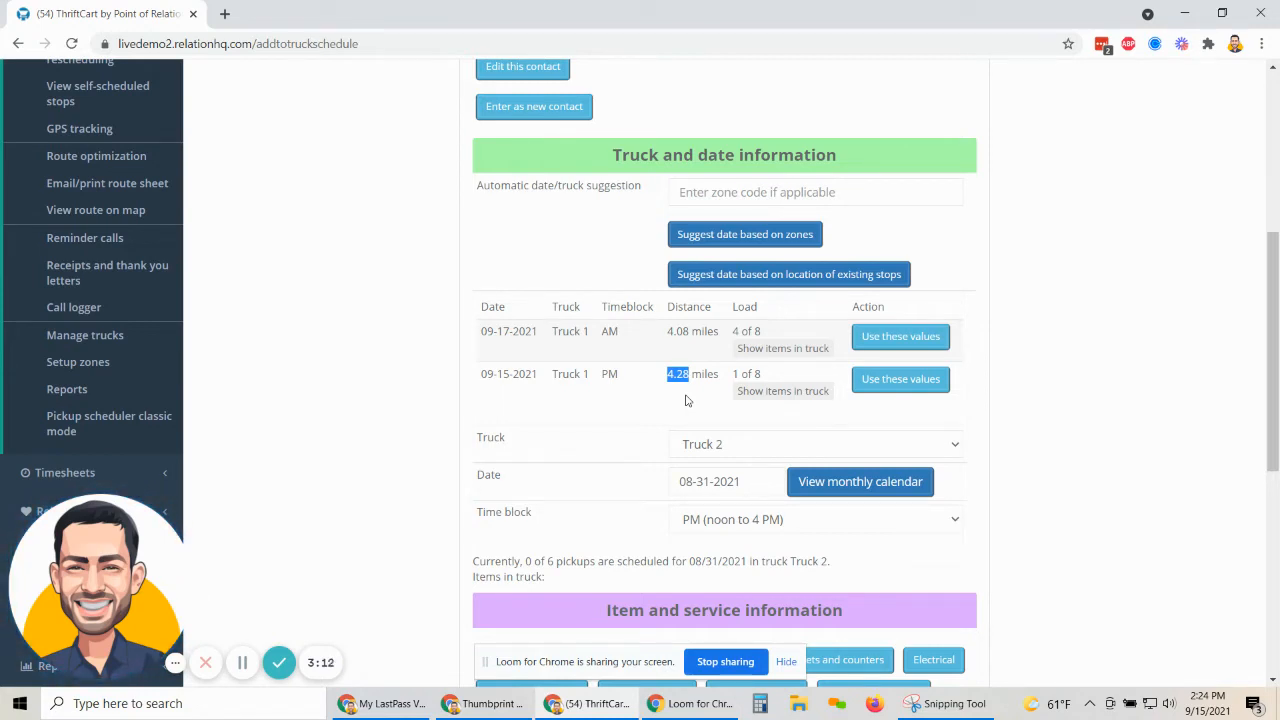
Apply the Truck 1, 09-17-2021 AM suggestion and expand the Furniture item choices.
{"action": "left_click", "coordinate": [896, 337]}
{"action": "scroll", "coordinate": [894, 342], "scroll_direction": "down", "scroll_amount": 4}
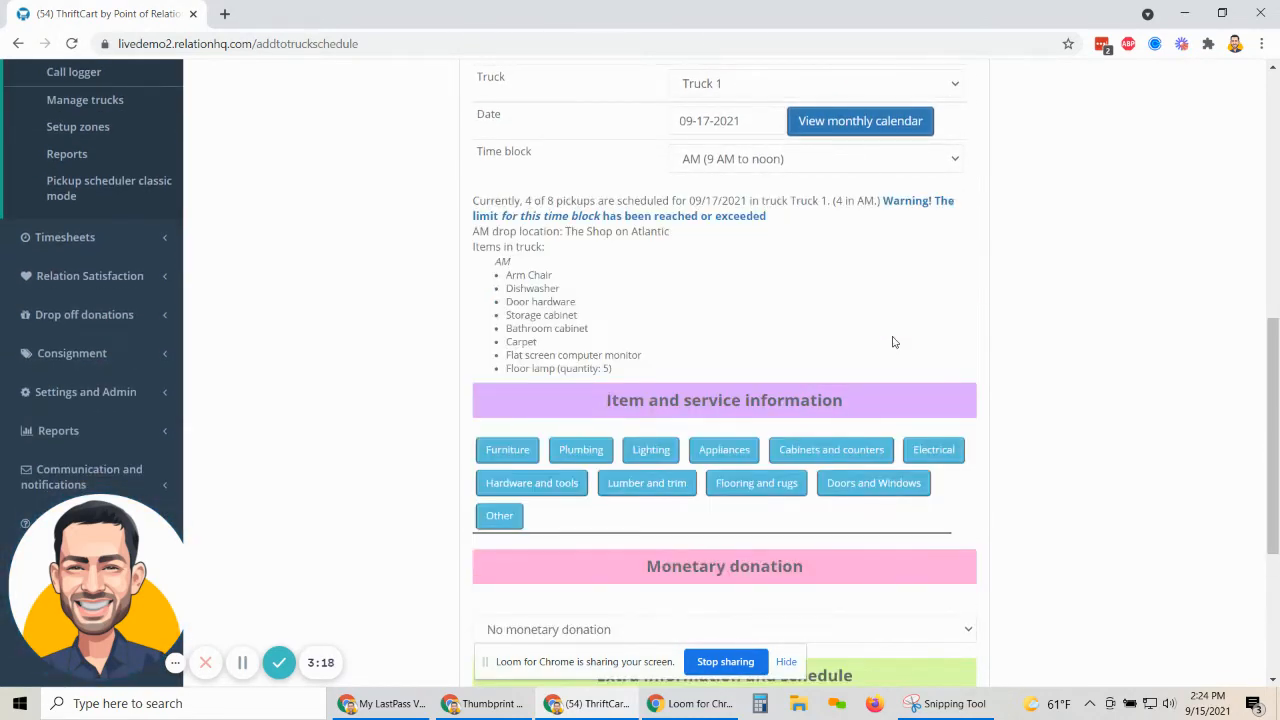
{"action": "scroll", "coordinate": [891, 341], "scroll_direction": "down", "scroll_amount": 3}
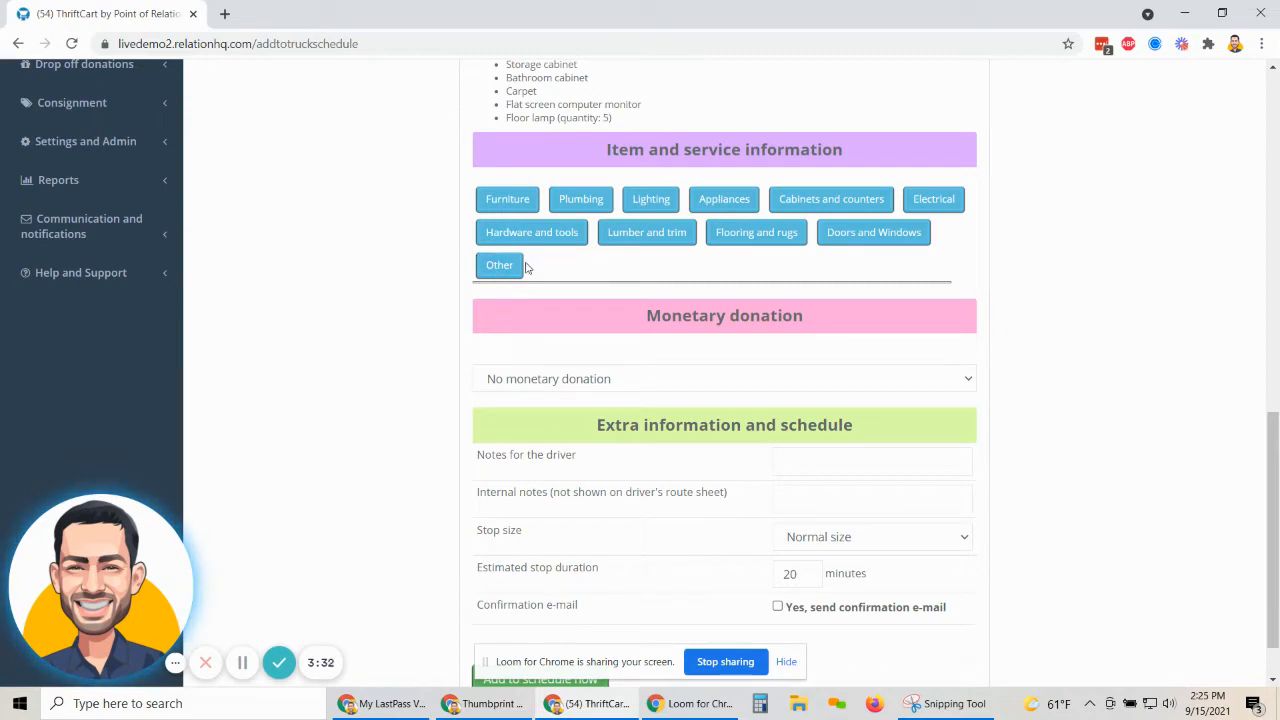
{"action": "left_click", "coordinate": [509, 204]}
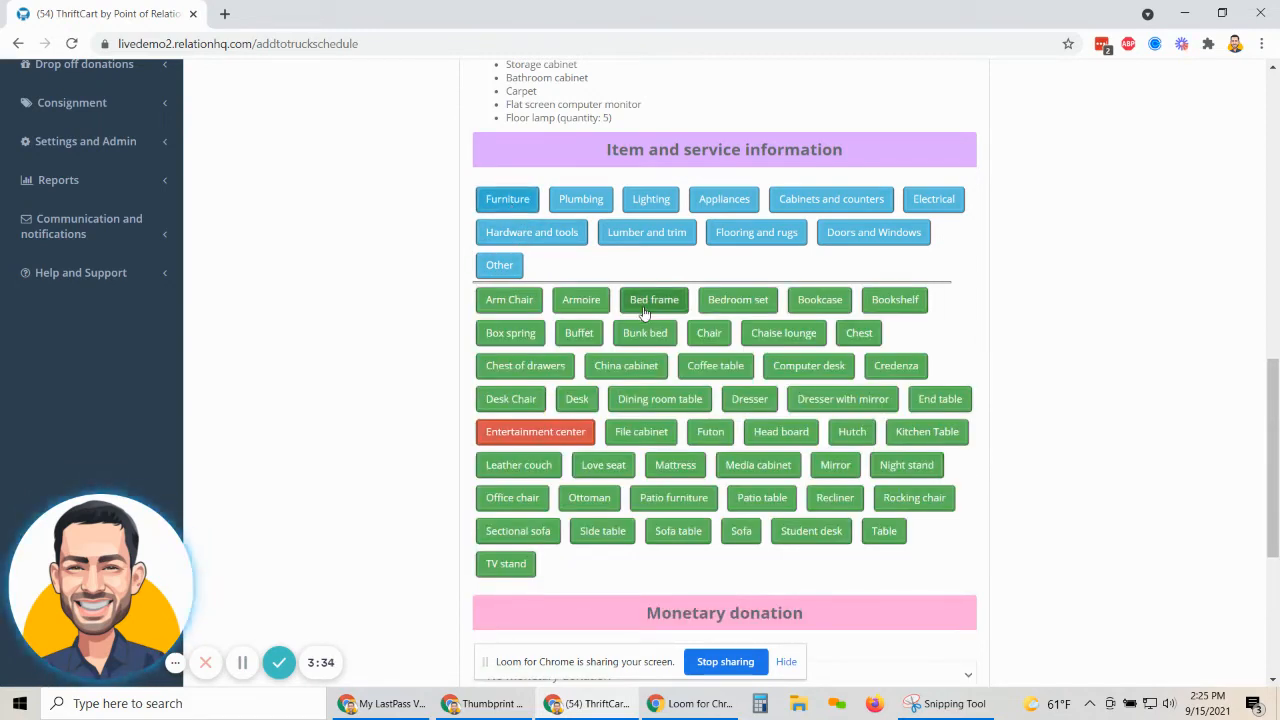
Add a Sofa to the pickup, confirming it meets the condition requirements.
{"action": "scroll", "coordinate": [645, 313], "scroll_direction": "down", "scroll_amount": 1}
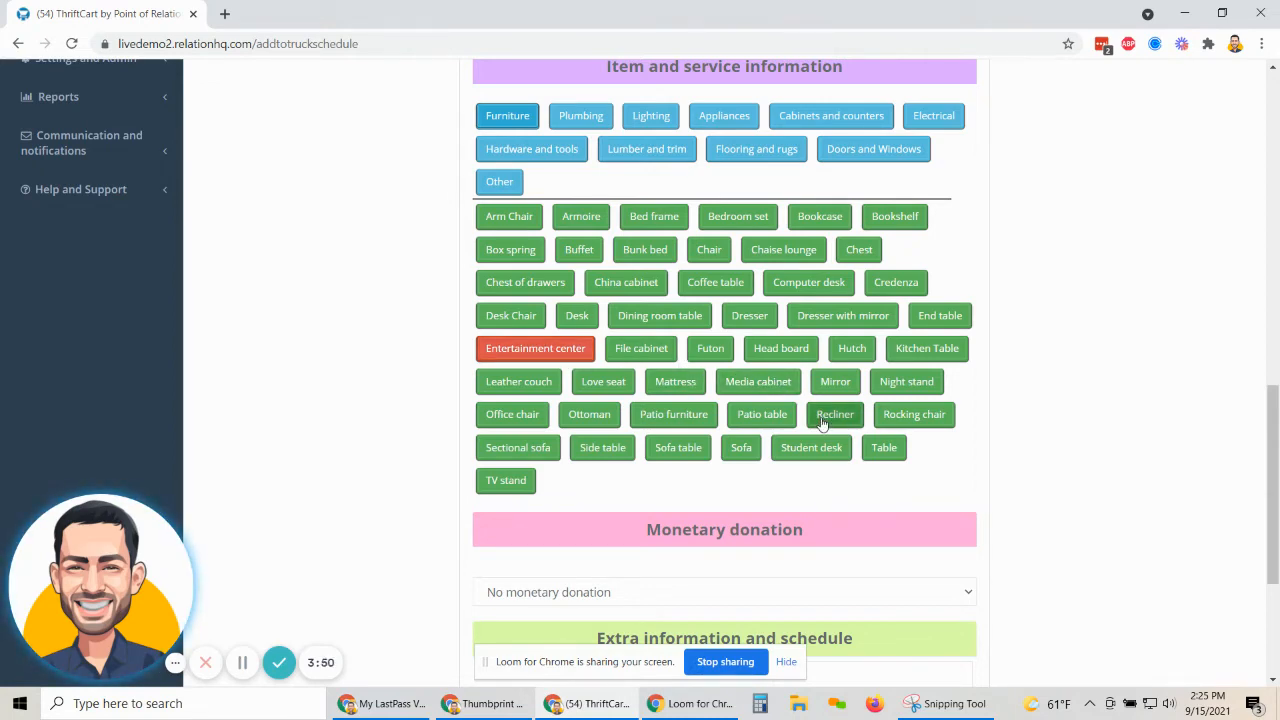
{"action": "left_click", "coordinate": [741, 447]}
{"action": "scroll", "coordinate": [680, 260], "scroll_direction": "down", "scroll_amount": 4}
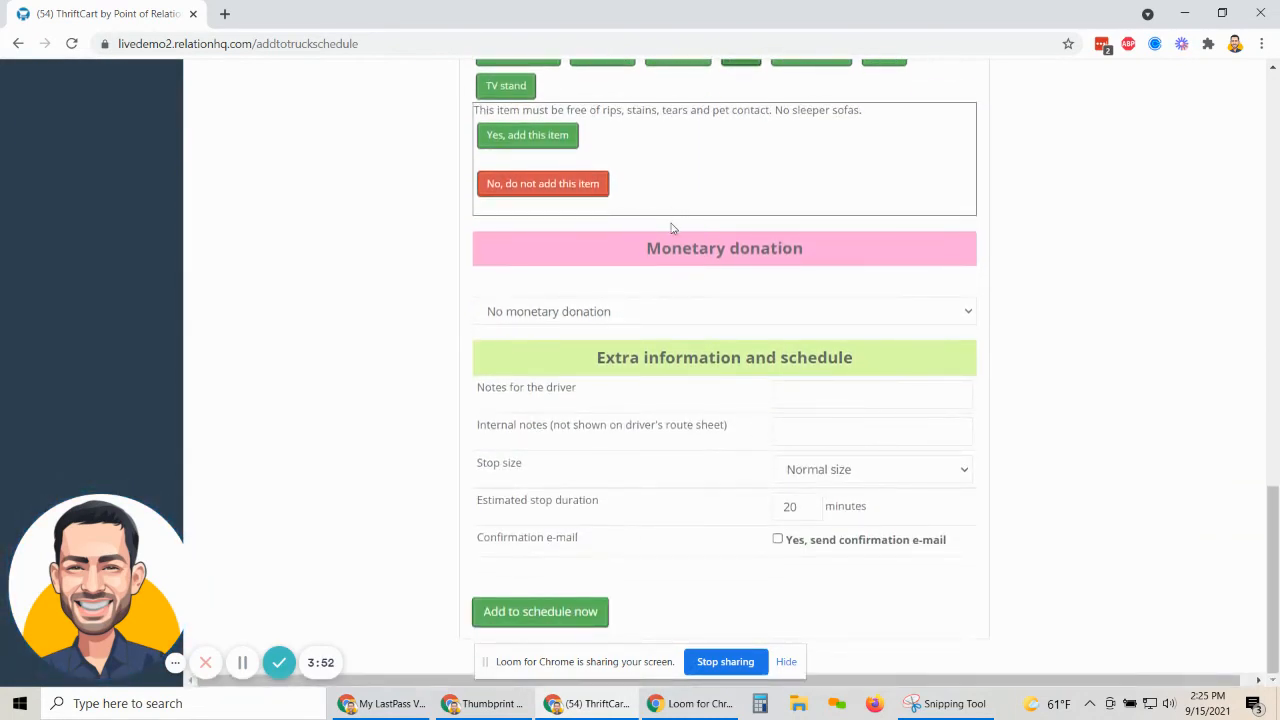
{"action": "left_click_drag", "start_coordinate": [474, 110], "coordinate": [903, 115]}
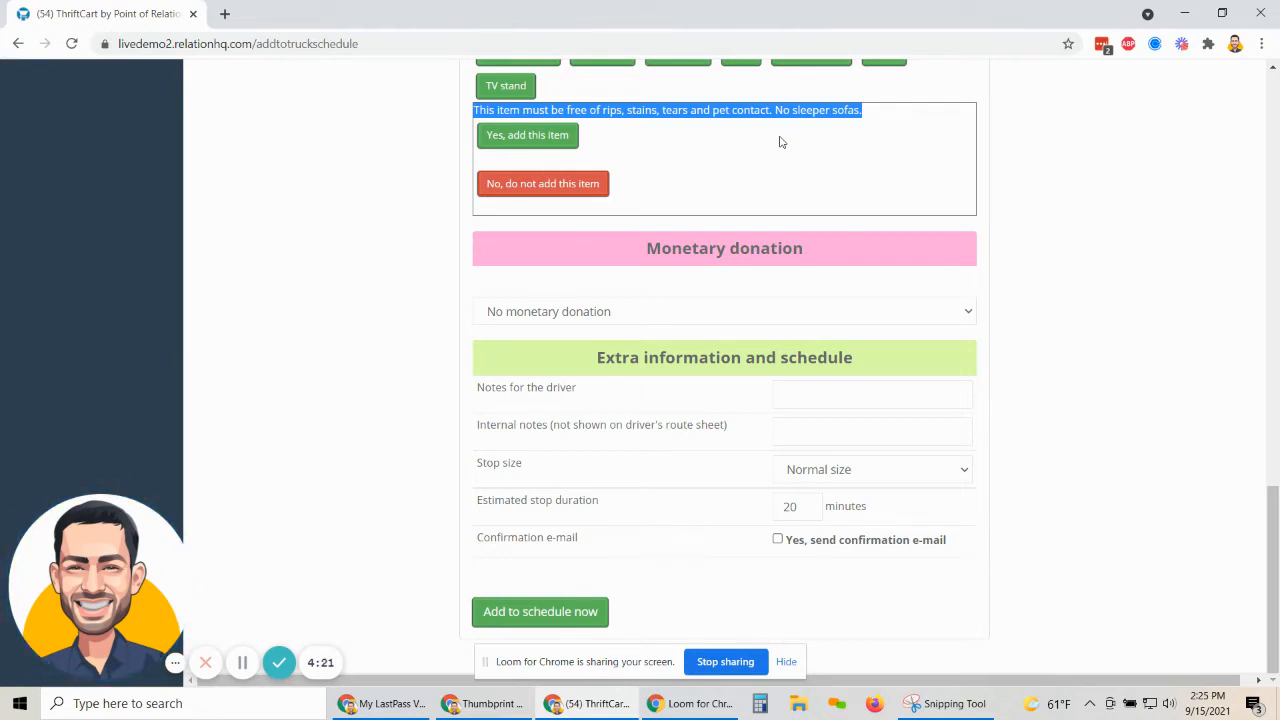
{"action": "left_click", "coordinate": [514, 134]}
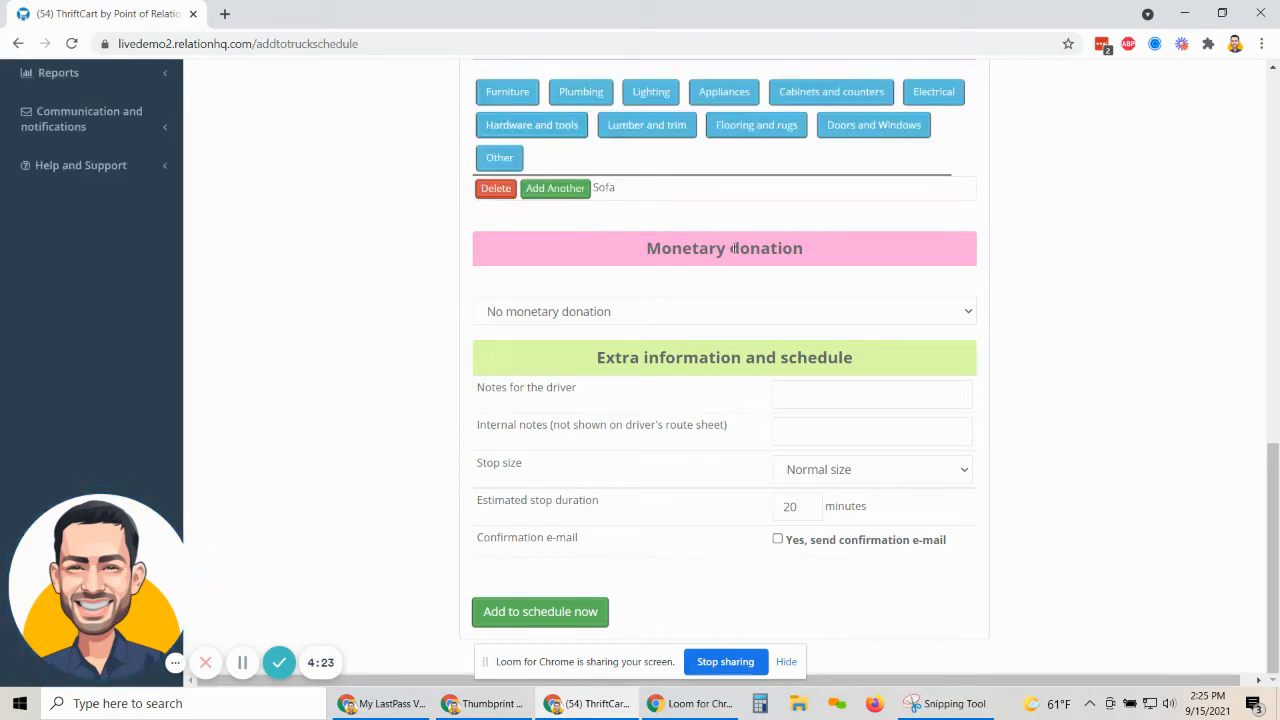
Add a Lamp from the Lighting category.
{"action": "left_click", "coordinate": [651, 91]}
{"action": "left_click", "coordinate": [661, 190]}
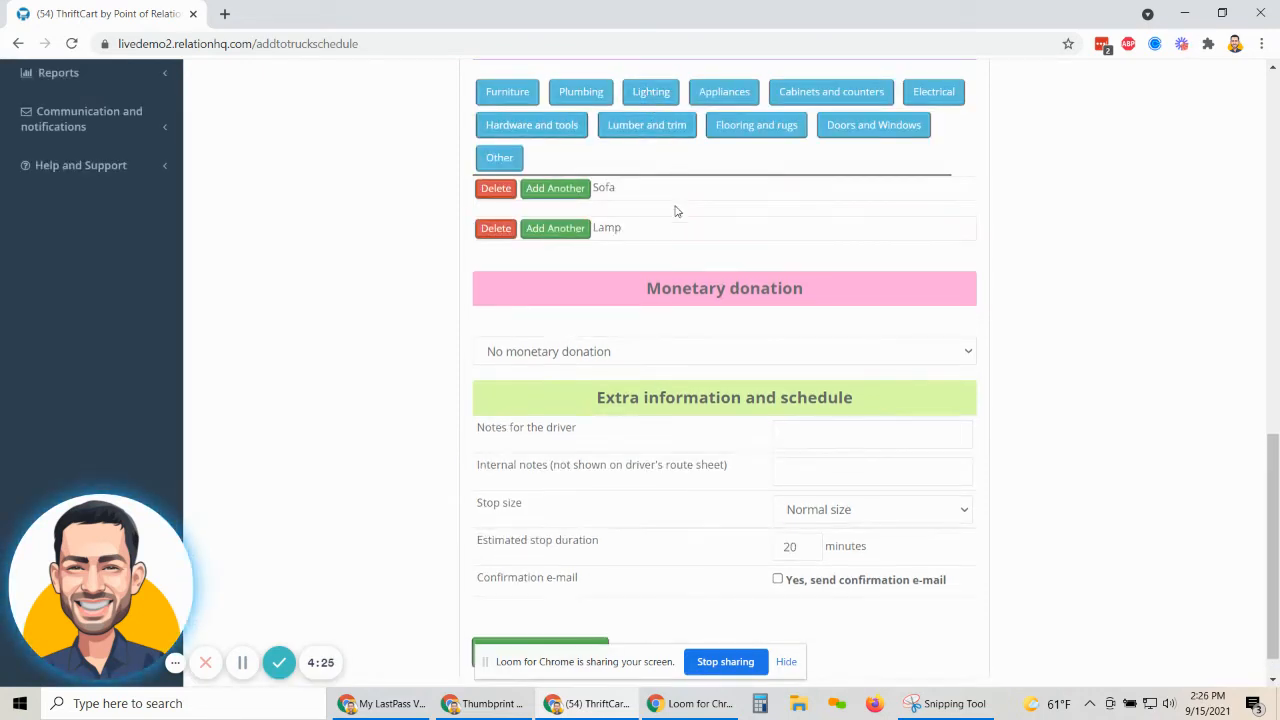
{"action": "scroll", "coordinate": [605, 360], "scroll_direction": "down", "scroll_amount": 1}
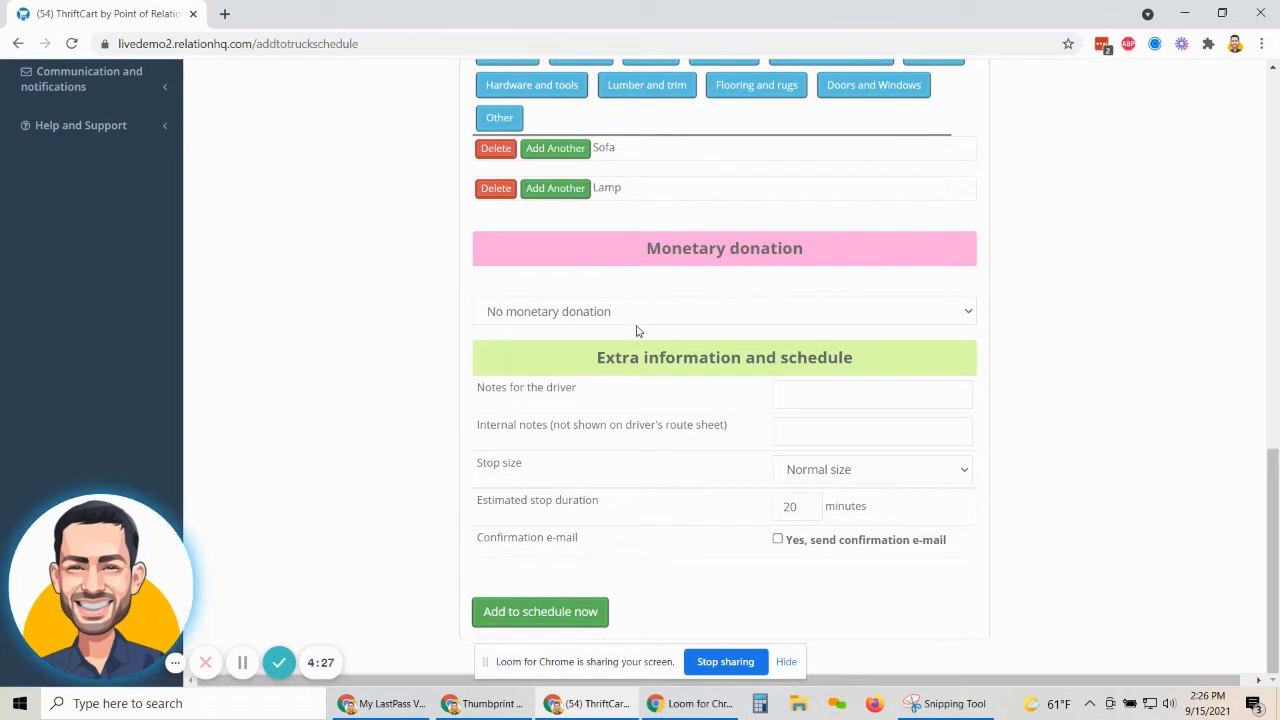
{"action": "left_click", "coordinate": [634, 318]}
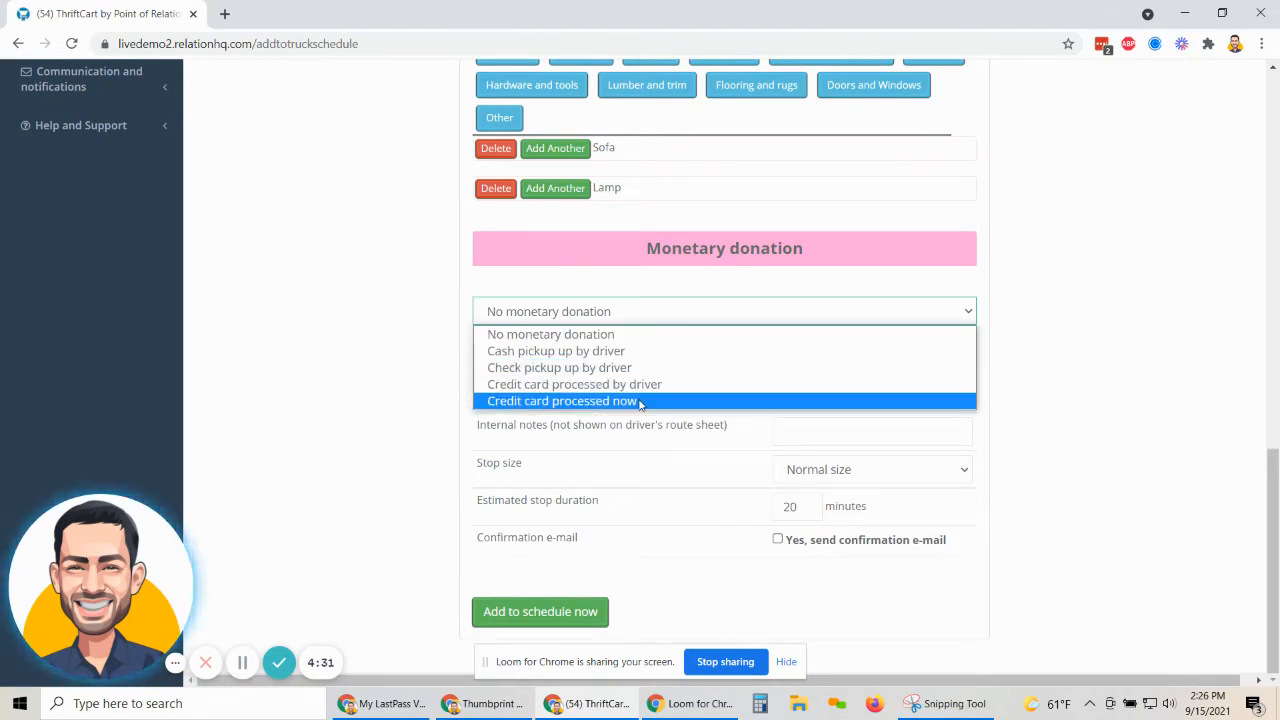
Charge a $25.00 donation by credit card now, entering the card number, expiry, CVC and ZIP.
{"action": "left_click", "coordinate": [640, 401]}
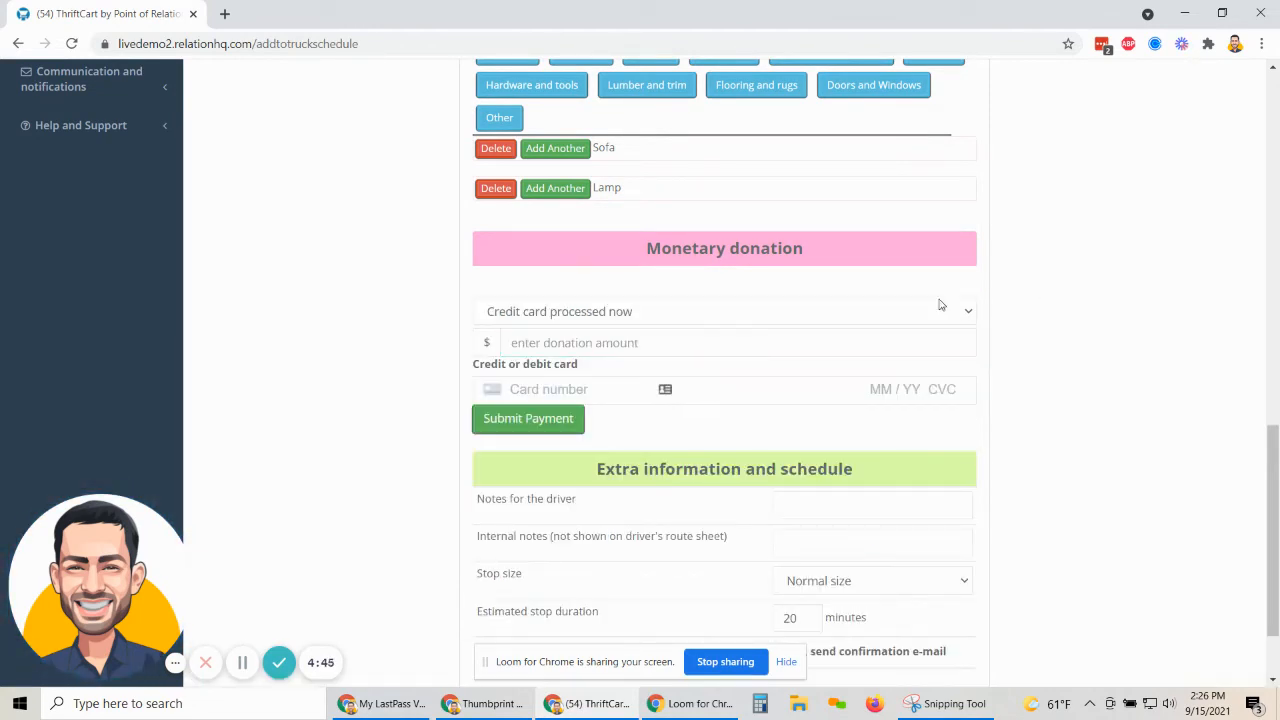
{"action": "left_click", "coordinate": [725, 348]}
{"action": "type", "text": "42"}
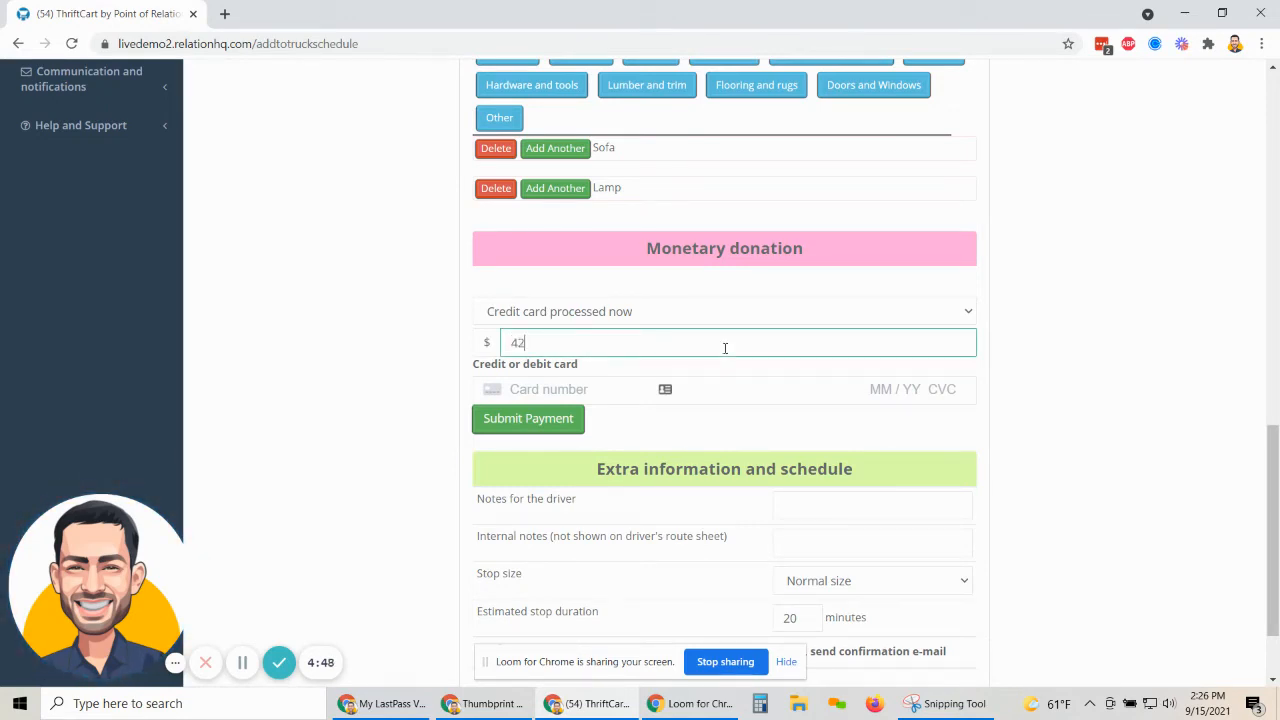
{"action": "type", "text": "4242424"}
{"action": "key", "text": "ctrl+a"}
{"action": "key", "text": "BackSpace"}
{"action": "type", "text": "25"}
{"action": "key", "text": "Tab"}
{"action": "type", "text": "42"}
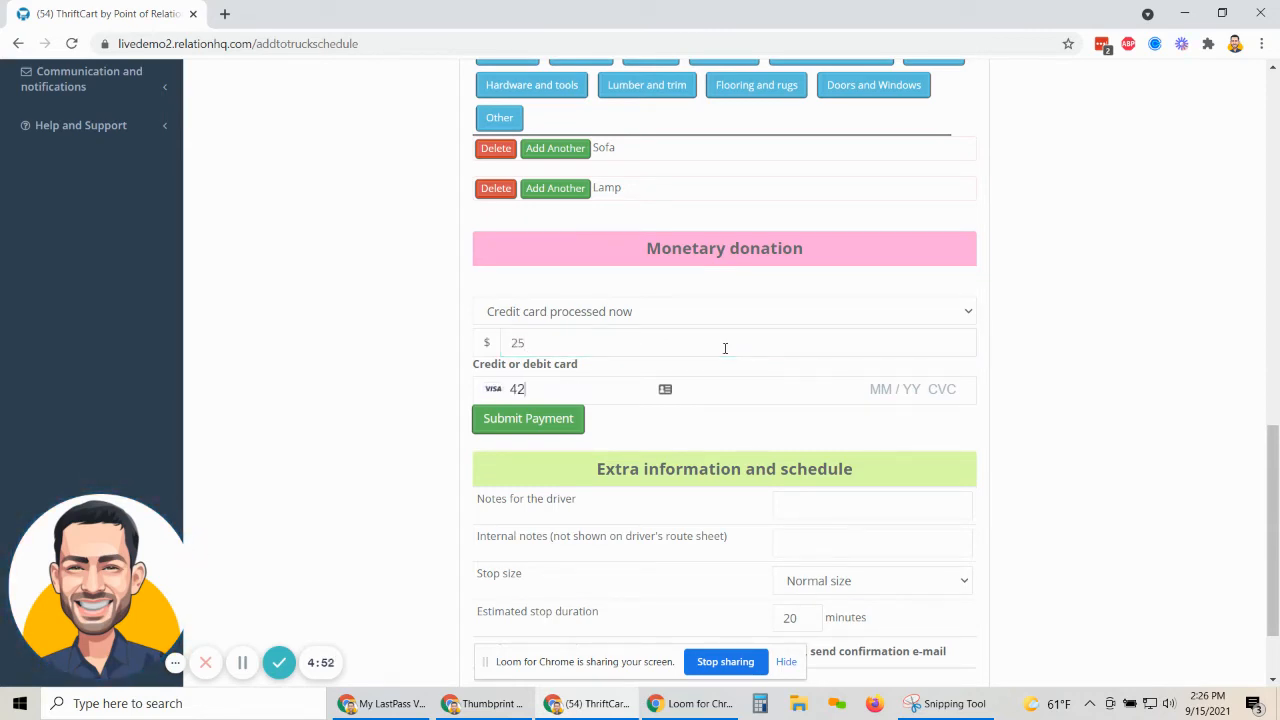
{"action": "type", "text": "42 4242 4242 4242 04 / 24 "}
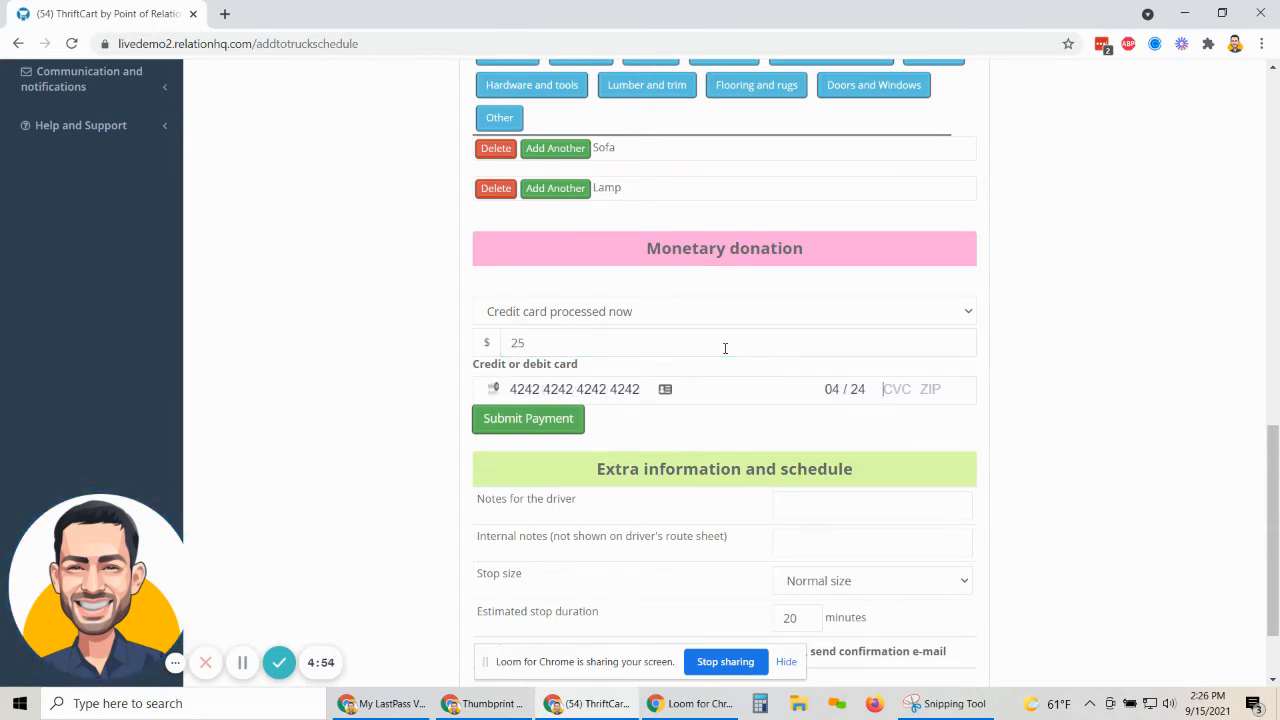
{"action": "type", "text": "123 12547"}
{"action": "left_click", "coordinate": [528, 418]}
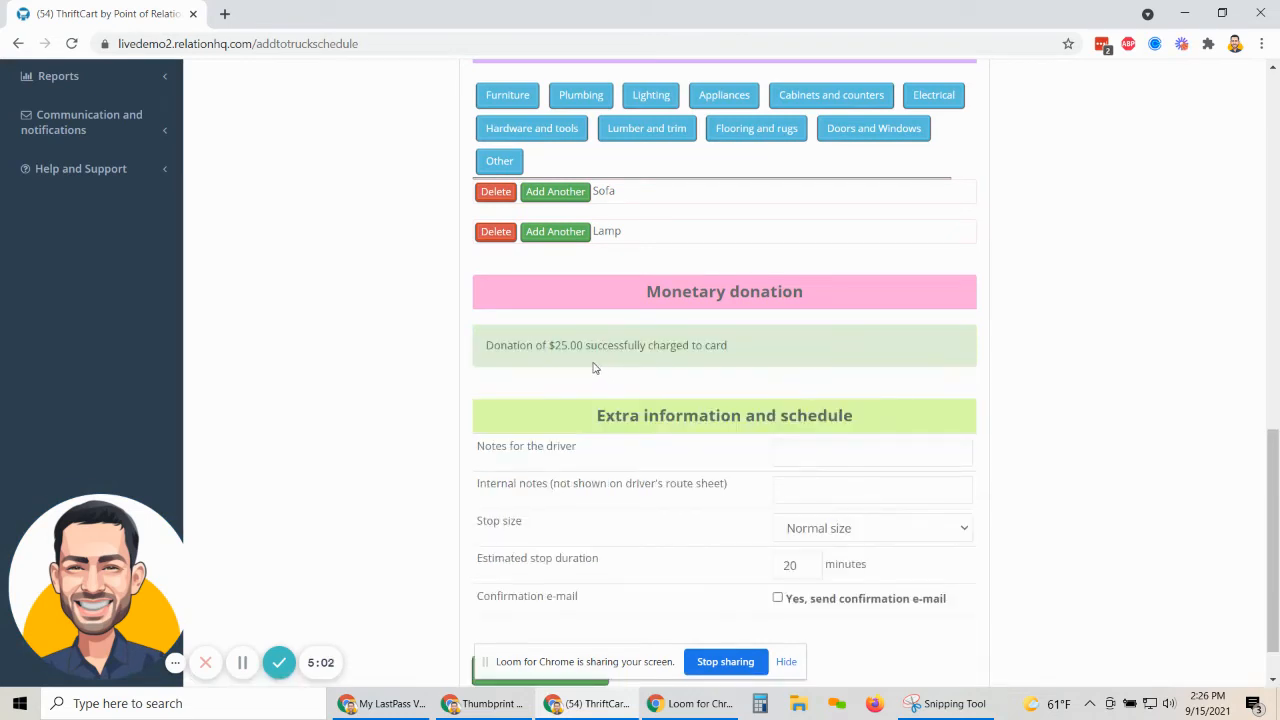
Write the gate code into the driver notes.
{"action": "scroll", "coordinate": [788, 415], "scroll_direction": "down", "scroll_amount": 1}
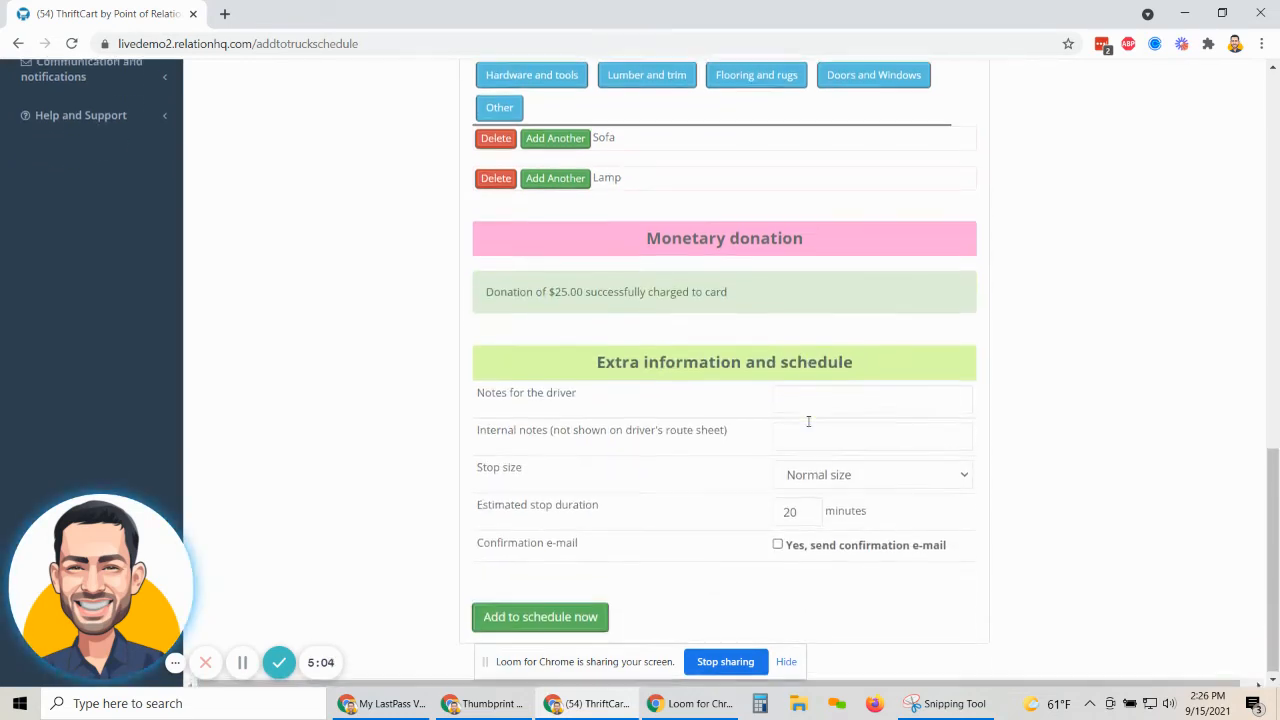
{"action": "left_click", "coordinate": [823, 394]}
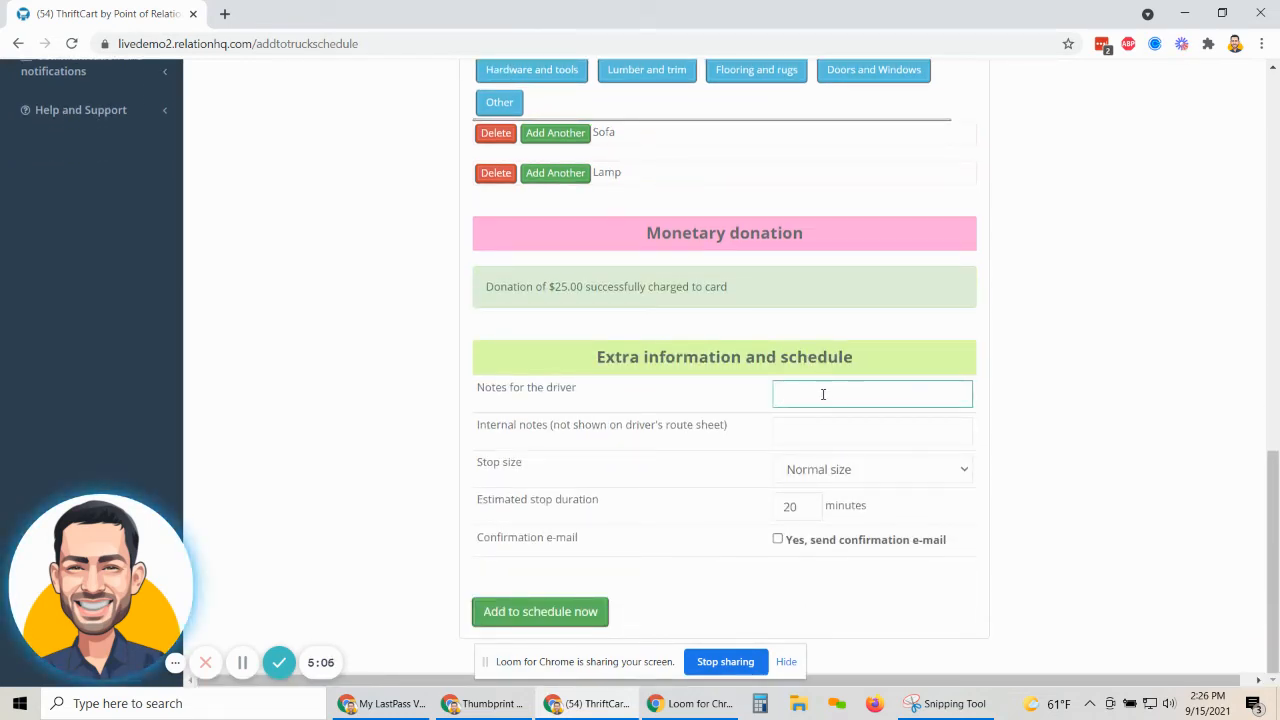
{"action": "type", "text": "Gate code 4567"}
{"action": "left_click_drag", "start_coordinate": [479, 424], "coordinate": [776, 427]}
{"action": "left_click", "coordinate": [788, 424]}
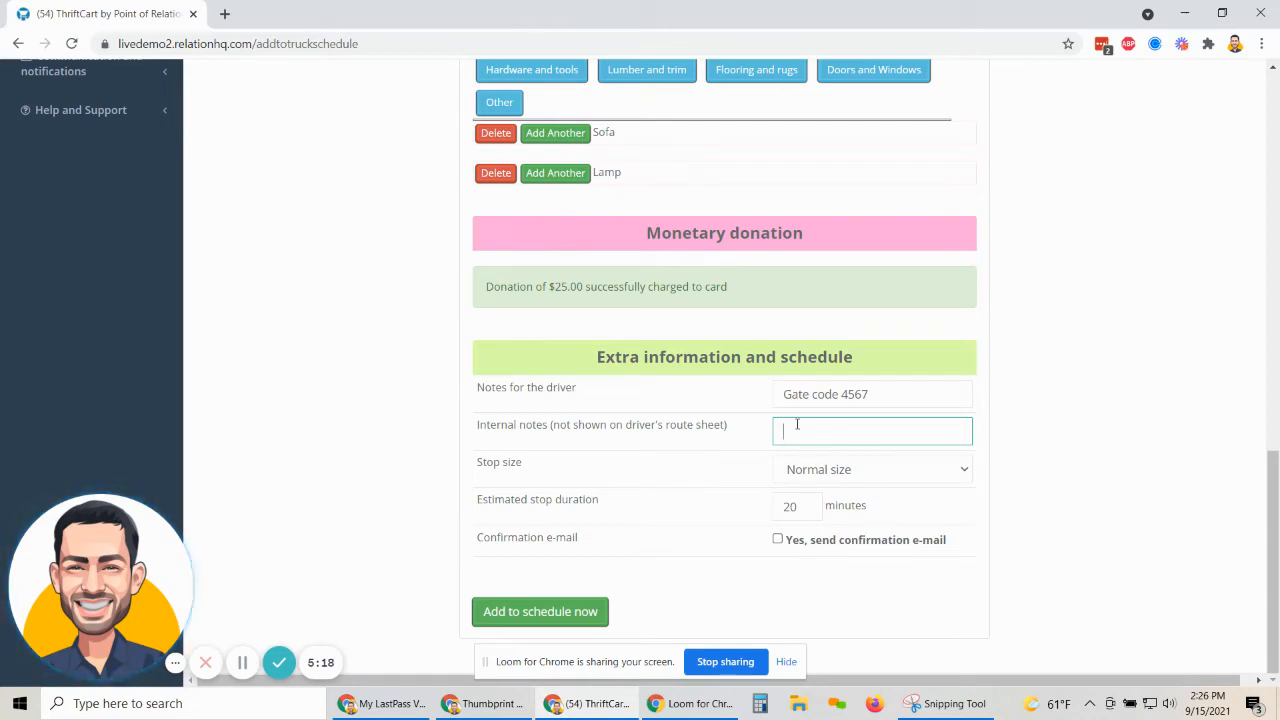
Change the stop size to Double size stop.
{"action": "key", "text": "Tab"}
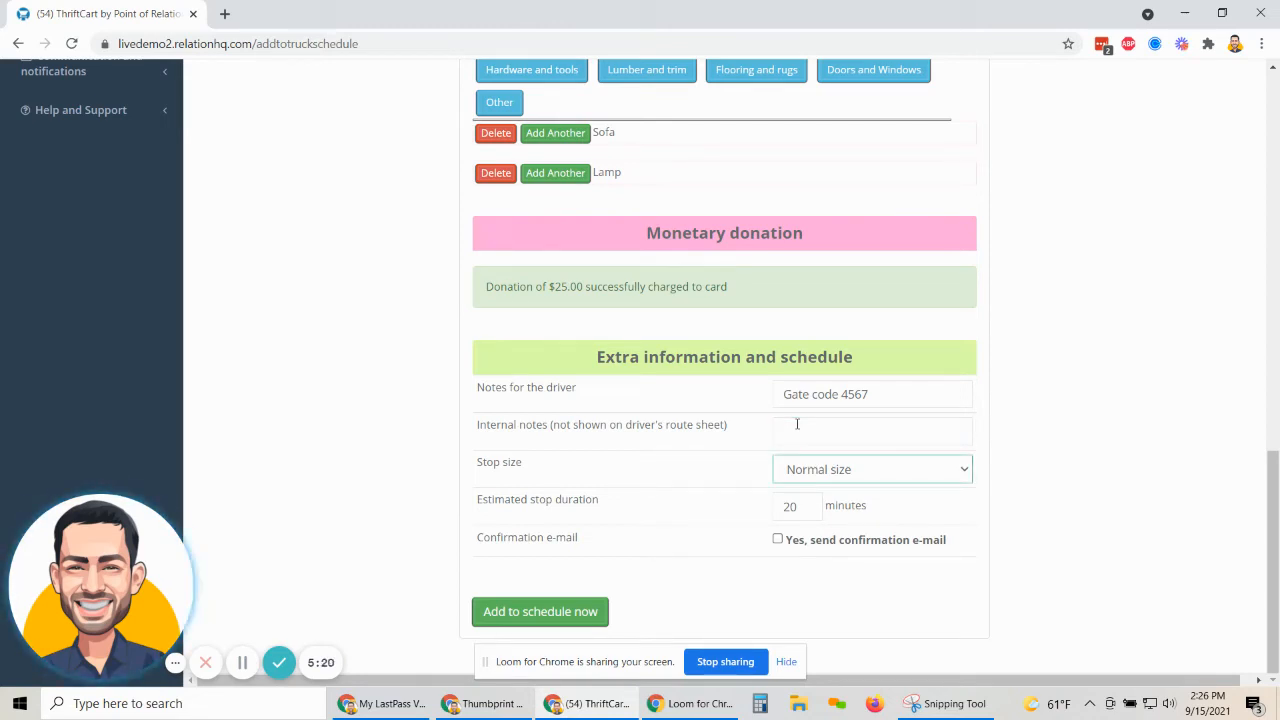
{"action": "left_click", "coordinate": [858, 478]}
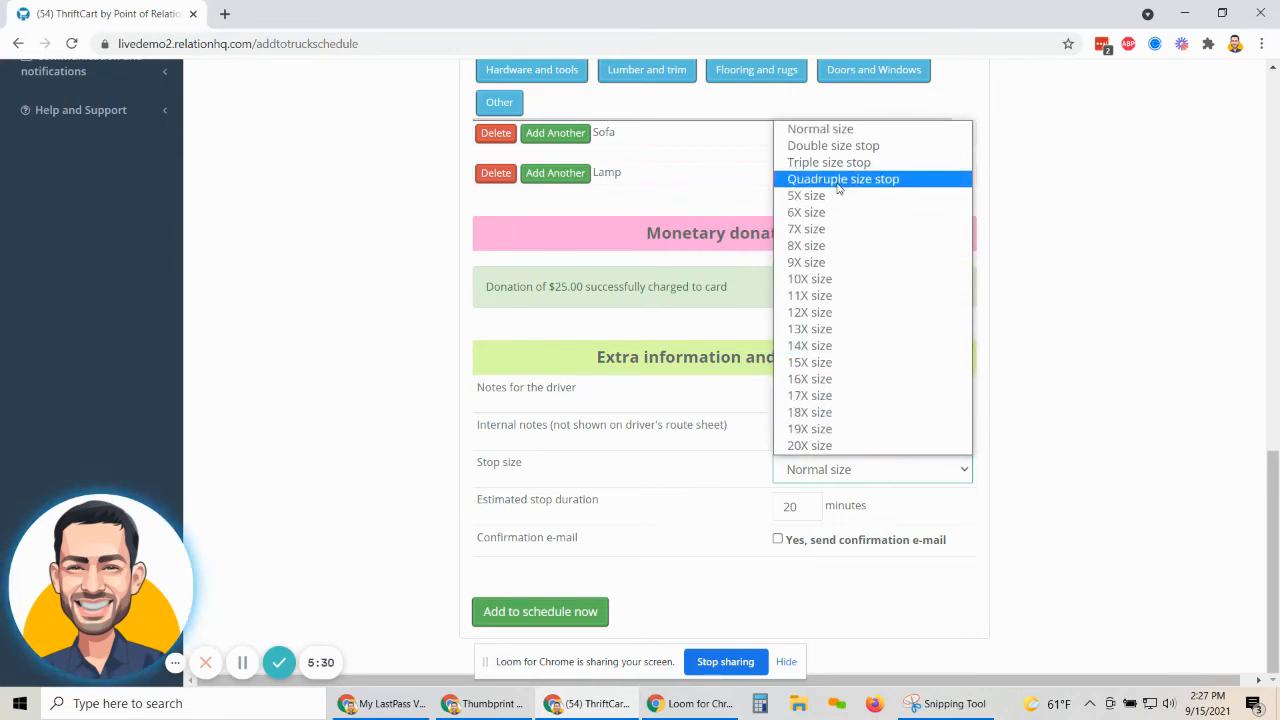
{"action": "left_click", "coordinate": [829, 147]}
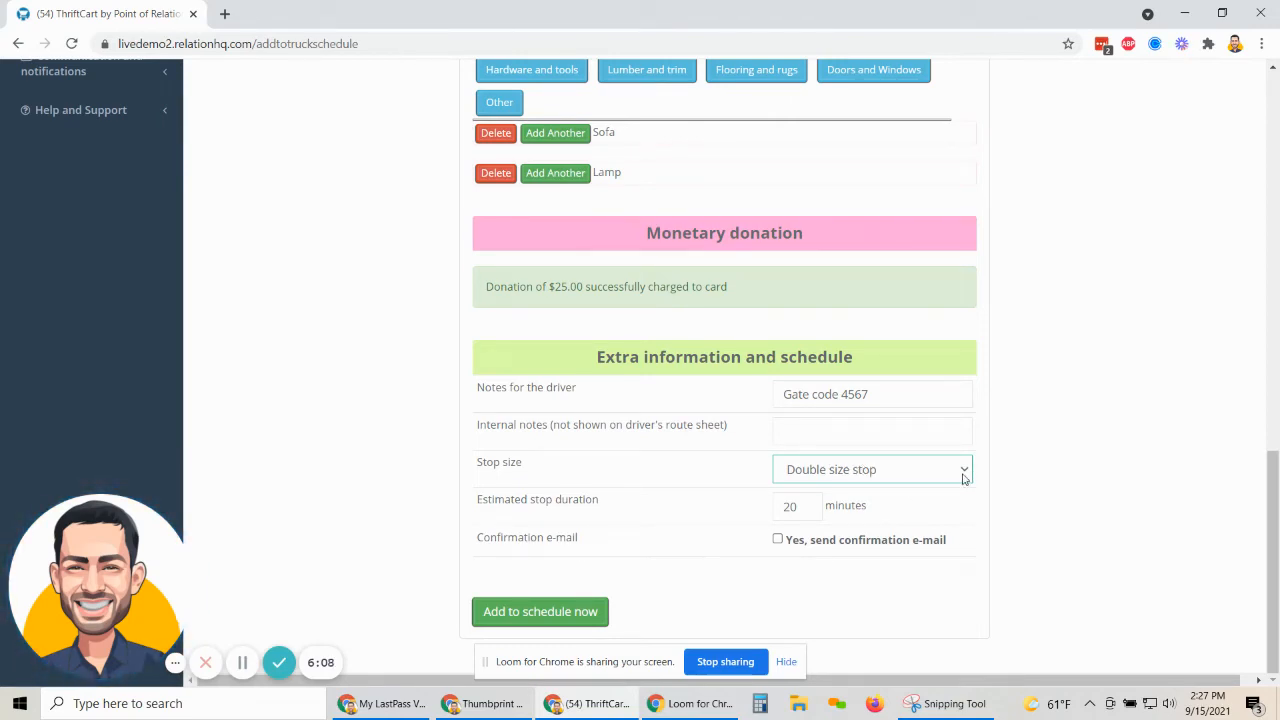
{"action": "mouse_move", "coordinate": [481, 499]}
{"action": "left_mouse_down"}
{"action": "mouse_move", "coordinate": [631, 503]}
{"action": "mouse_move", "coordinate": [474, 503]}
{"action": "left_mouse_up"}
{"action": "left_click", "coordinate": [608, 507]}
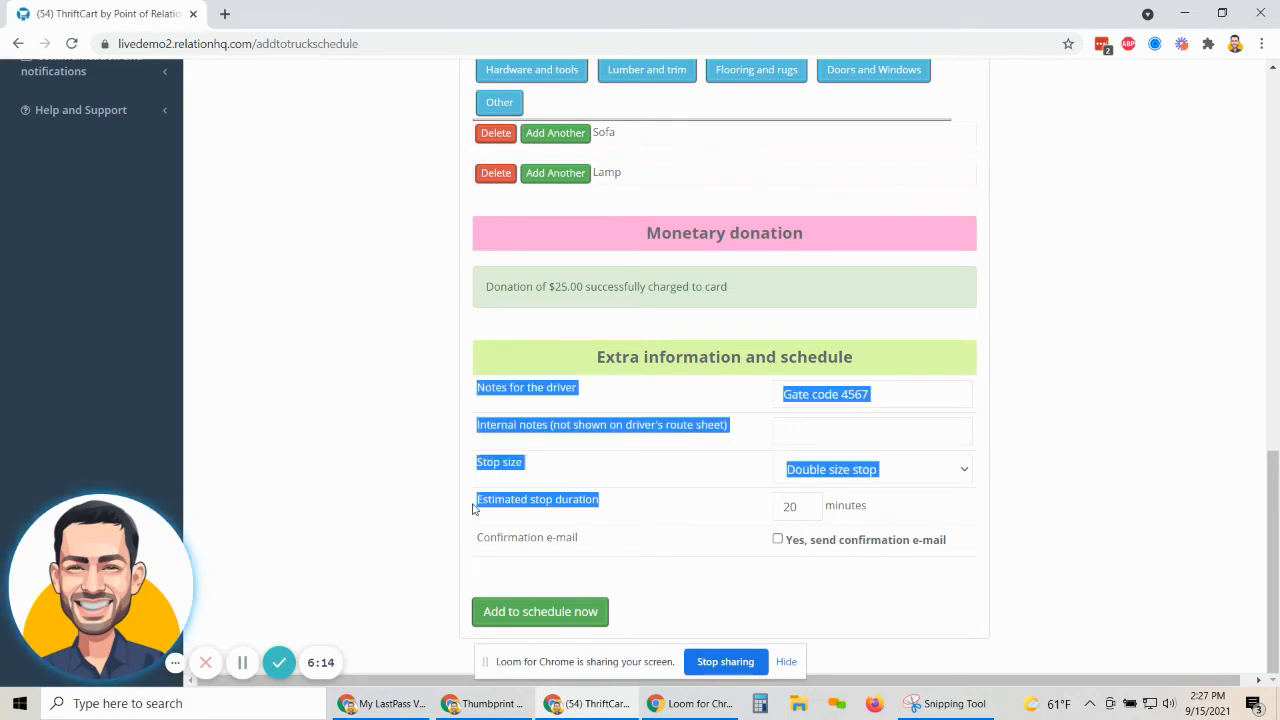
Raise the estimated stop duration from 20 to 25 minutes, request a confirmation e-mail, and add the stop.
{"action": "double_click", "coordinate": [789, 506]}
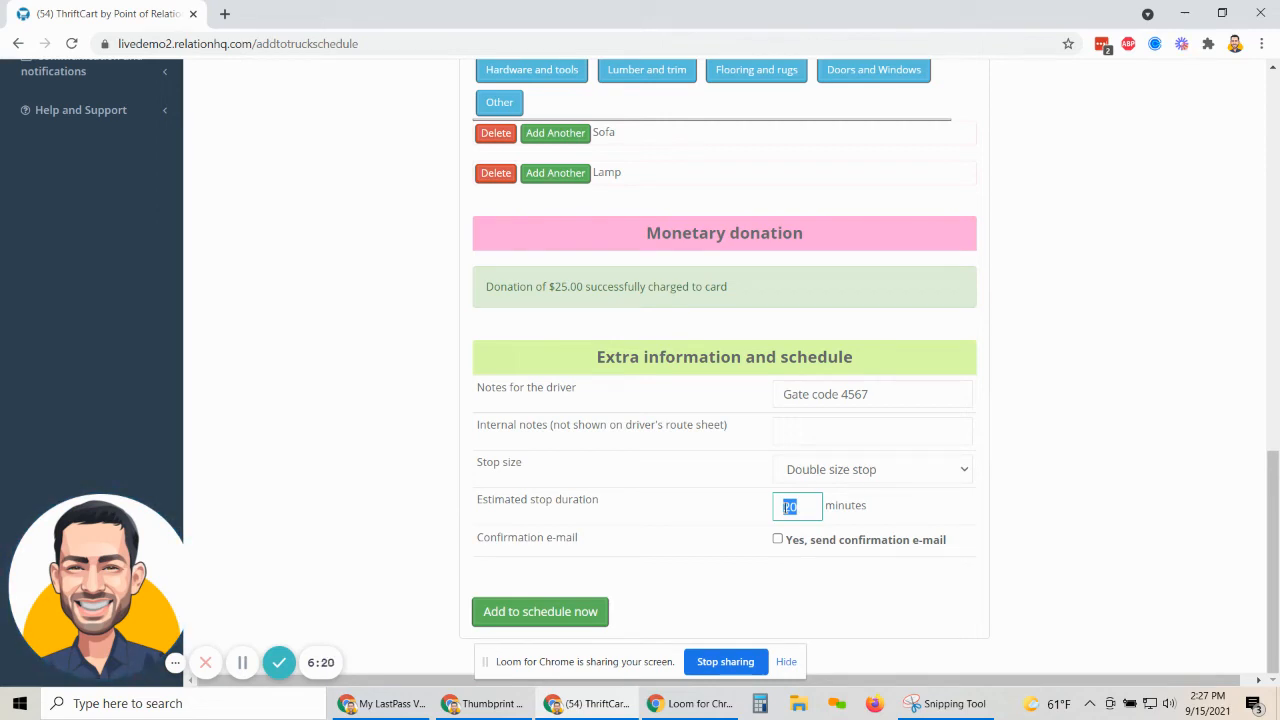
{"action": "scroll", "coordinate": [787, 510], "scroll_direction": "up", "scroll_amount": 6}
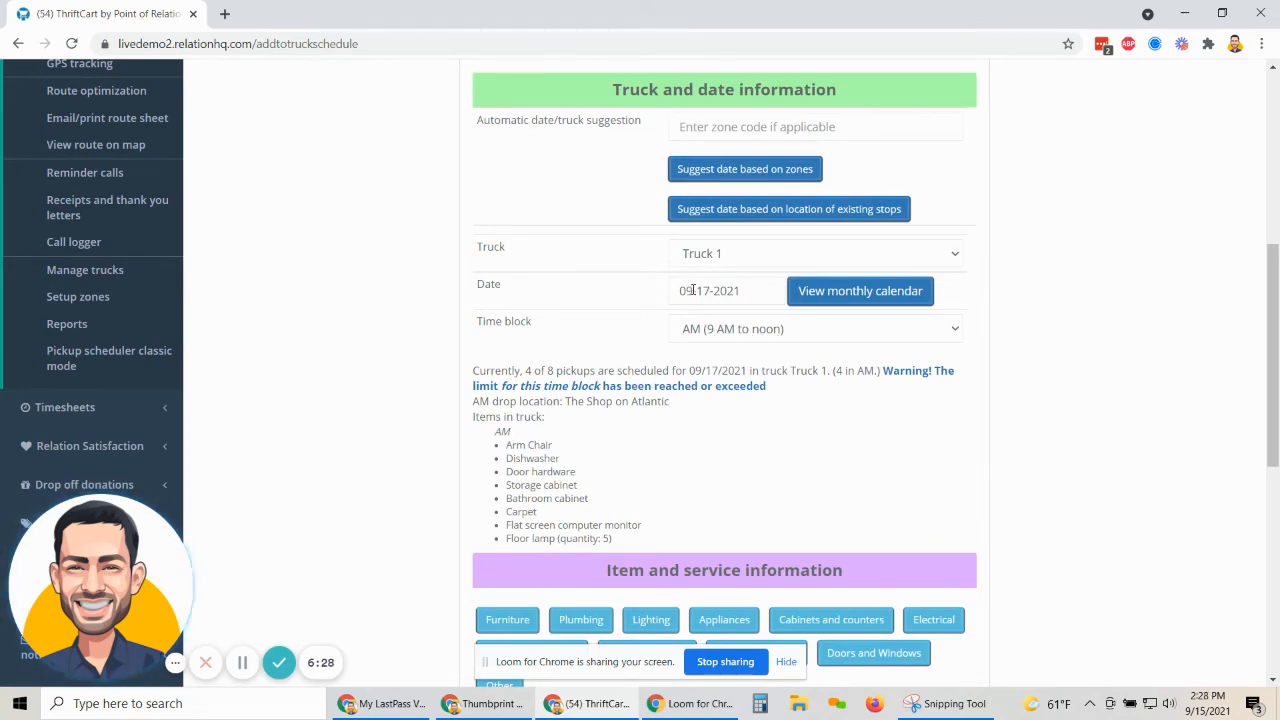
{"action": "scroll", "coordinate": [720, 320], "scroll_direction": "down", "scroll_amount": 6}
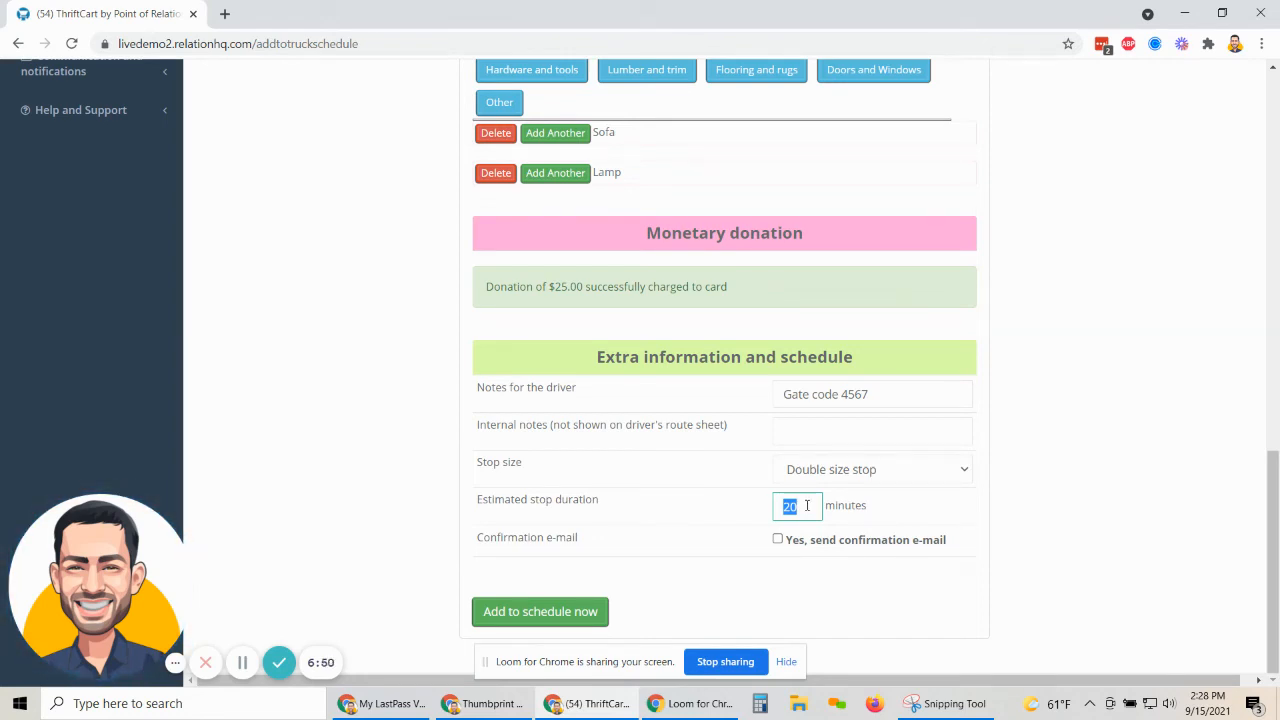
{"action": "left_click", "coordinate": [807, 505]}
{"action": "key", "text": "BackSpace"}
{"action": "key", "text": "BackSpace"}
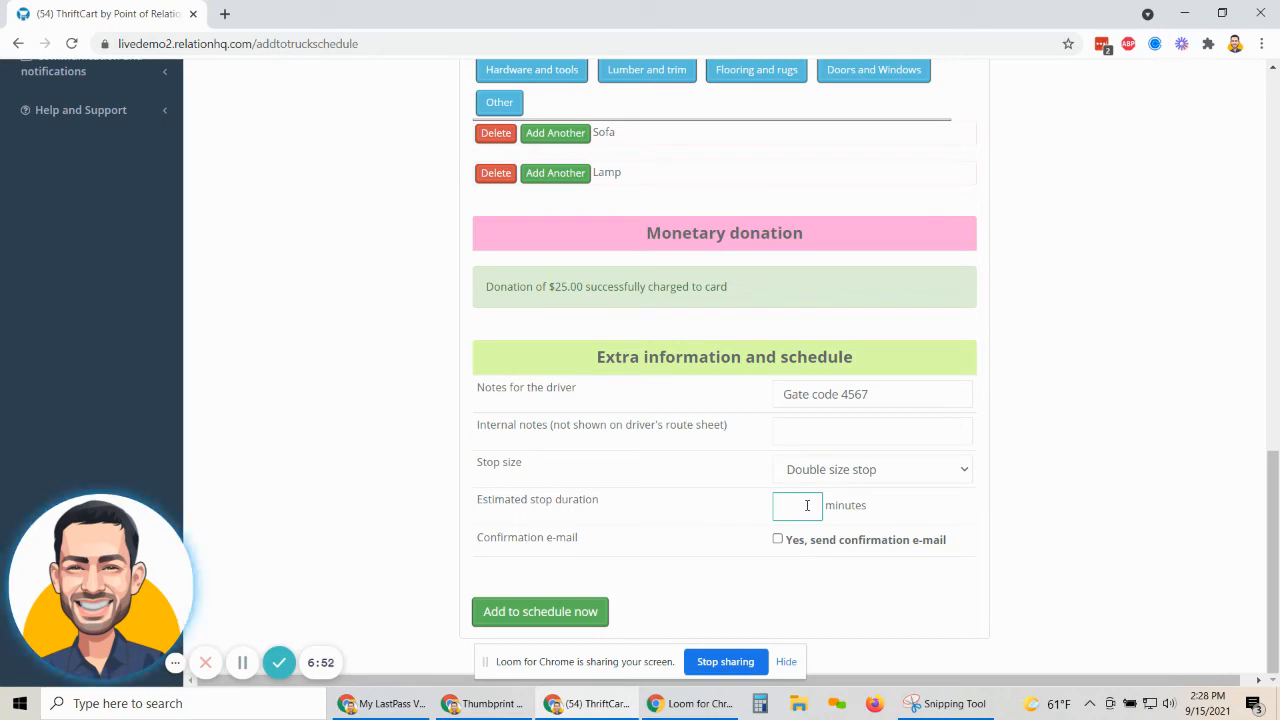
{"action": "type", "text": "25"}
{"action": "left_click", "coordinate": [958, 507]}
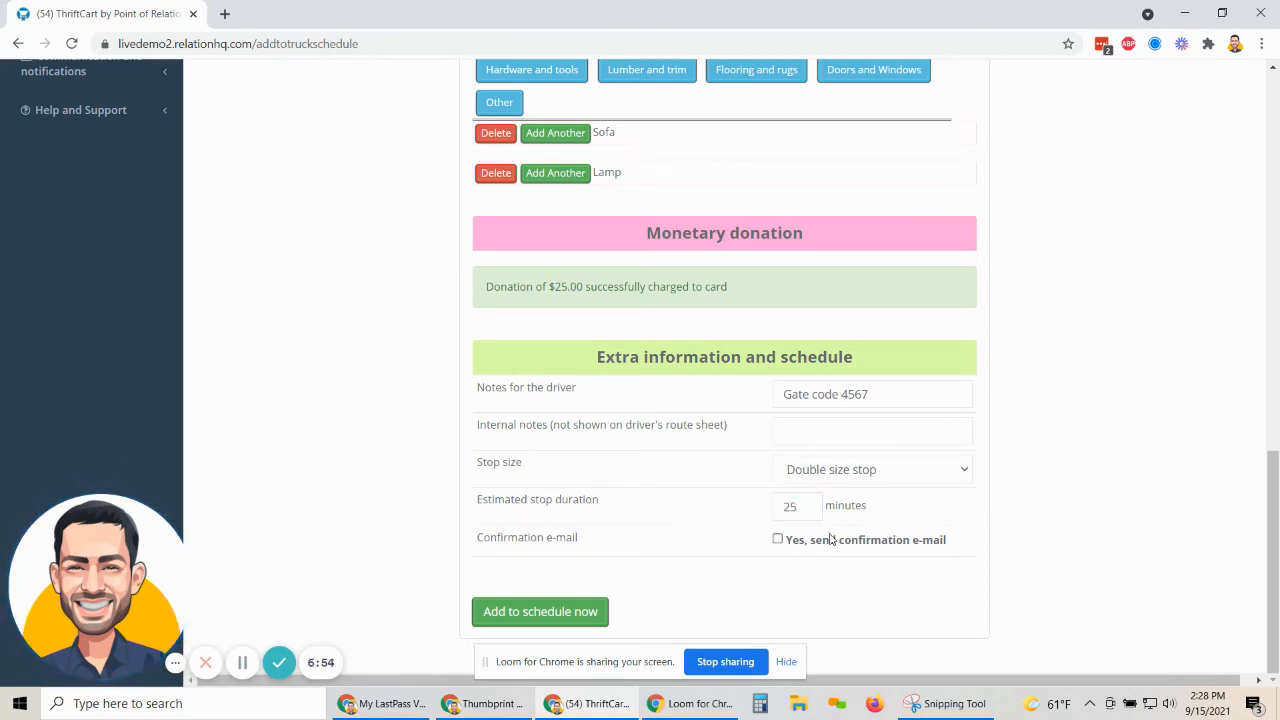
{"action": "left_click", "coordinate": [776, 540]}
{"action": "left_click", "coordinate": [777, 539]}
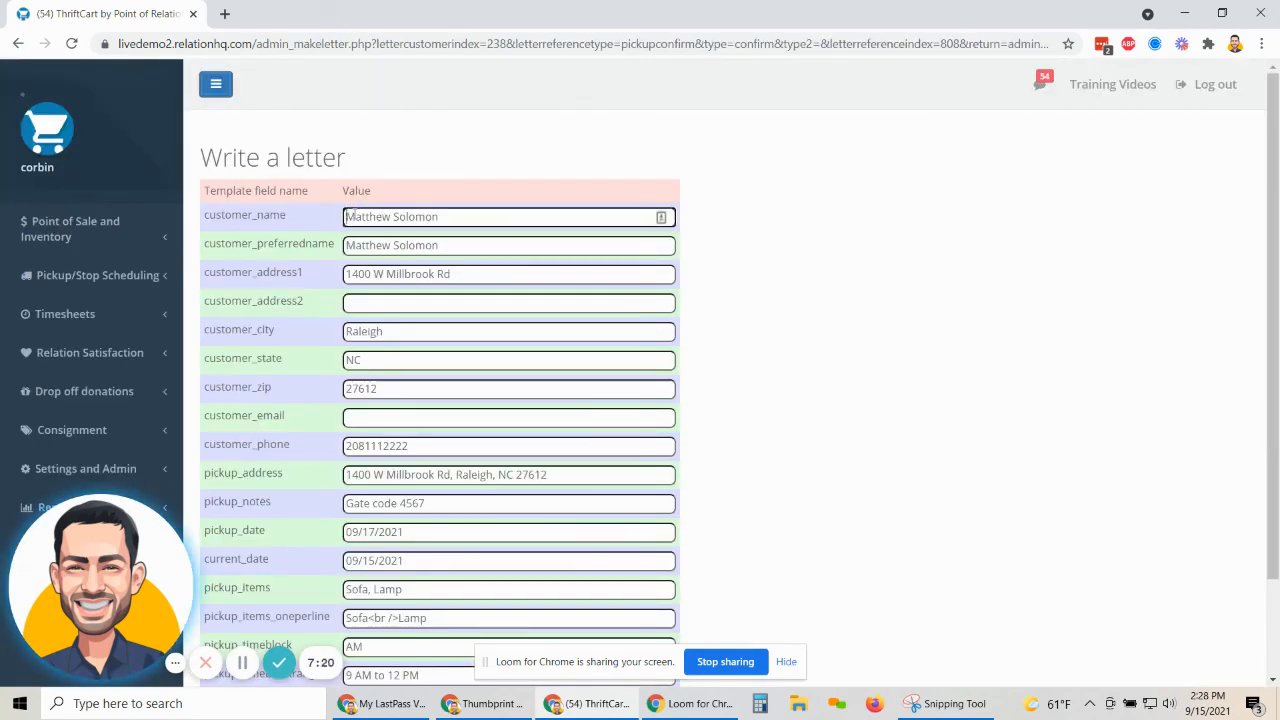
Verify the letter fields: customer name, pickup items Sofa, Lamp, and pickup date 09/17/2021.
{"action": "left_click_drag", "start_coordinate": [348, 216], "coordinate": [431, 269]}
{"action": "left_click", "coordinate": [785, 389]}
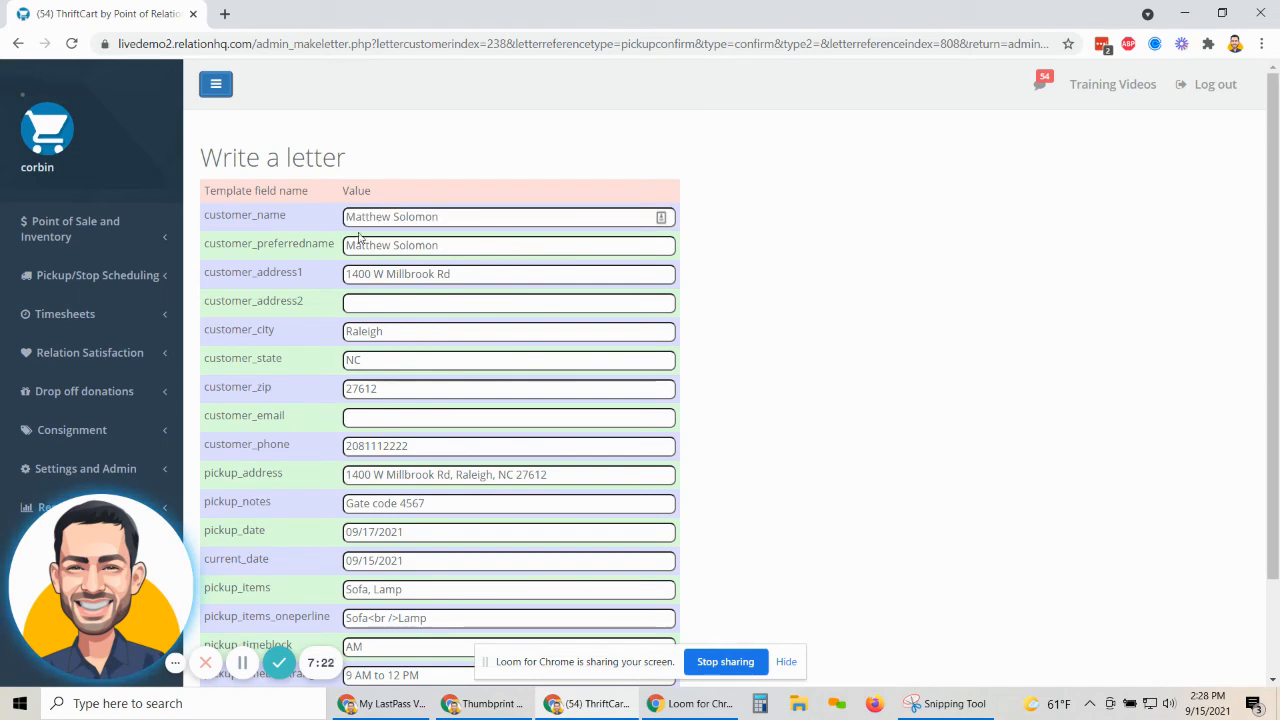
{"action": "scroll", "coordinate": [407, 466], "scroll_direction": "down", "scroll_amount": 2}
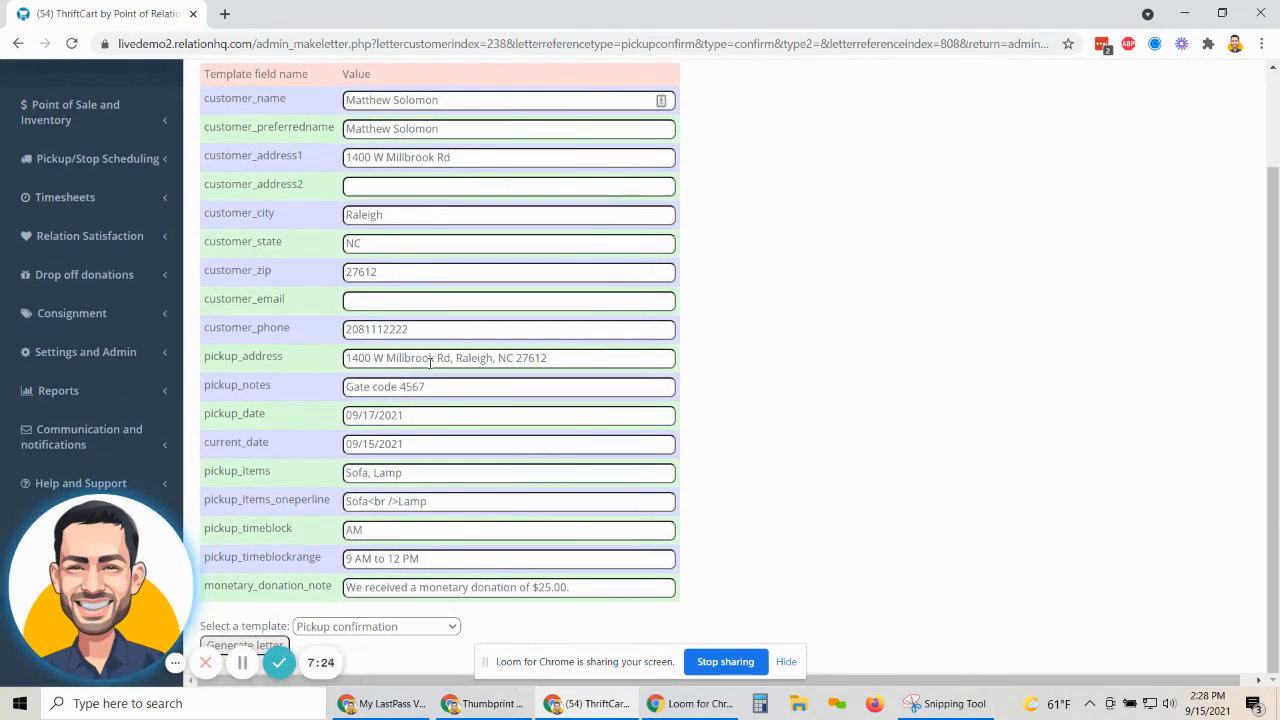
{"action": "left_click_drag", "start_coordinate": [350, 472], "coordinate": [428, 477]}
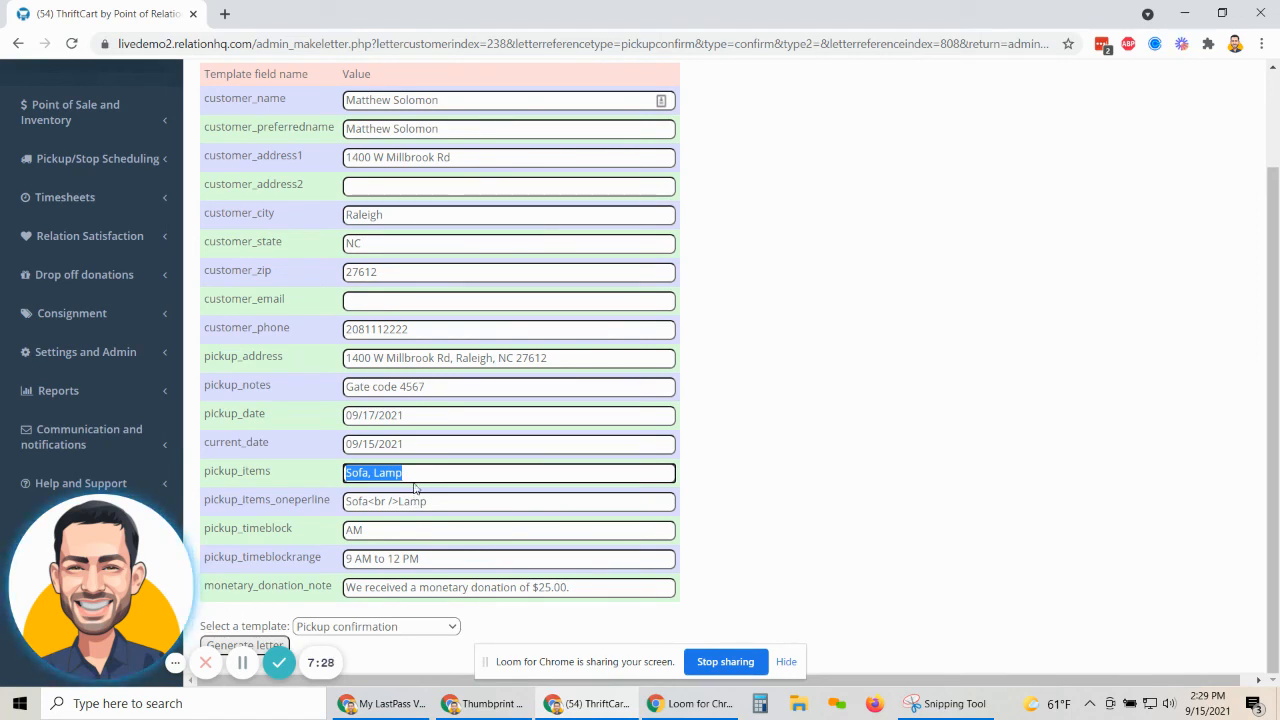
{"action": "left_click", "coordinate": [415, 443]}
{"action": "left_click_drag", "start_coordinate": [415, 443], "coordinate": [345, 444]}
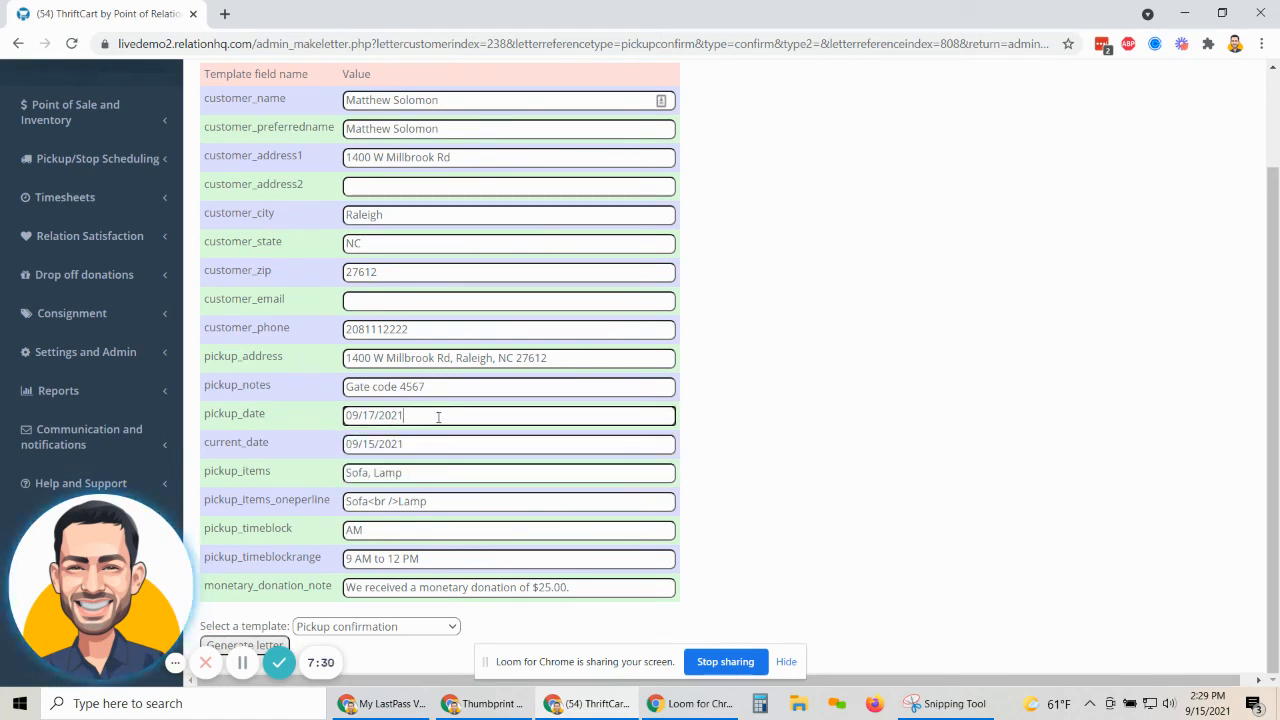
{"action": "left_click_drag", "start_coordinate": [437, 414], "coordinate": [334, 420]}
Keep the Pickup confirmation template and generate the letter.
{"action": "left_click", "coordinate": [432, 627]}
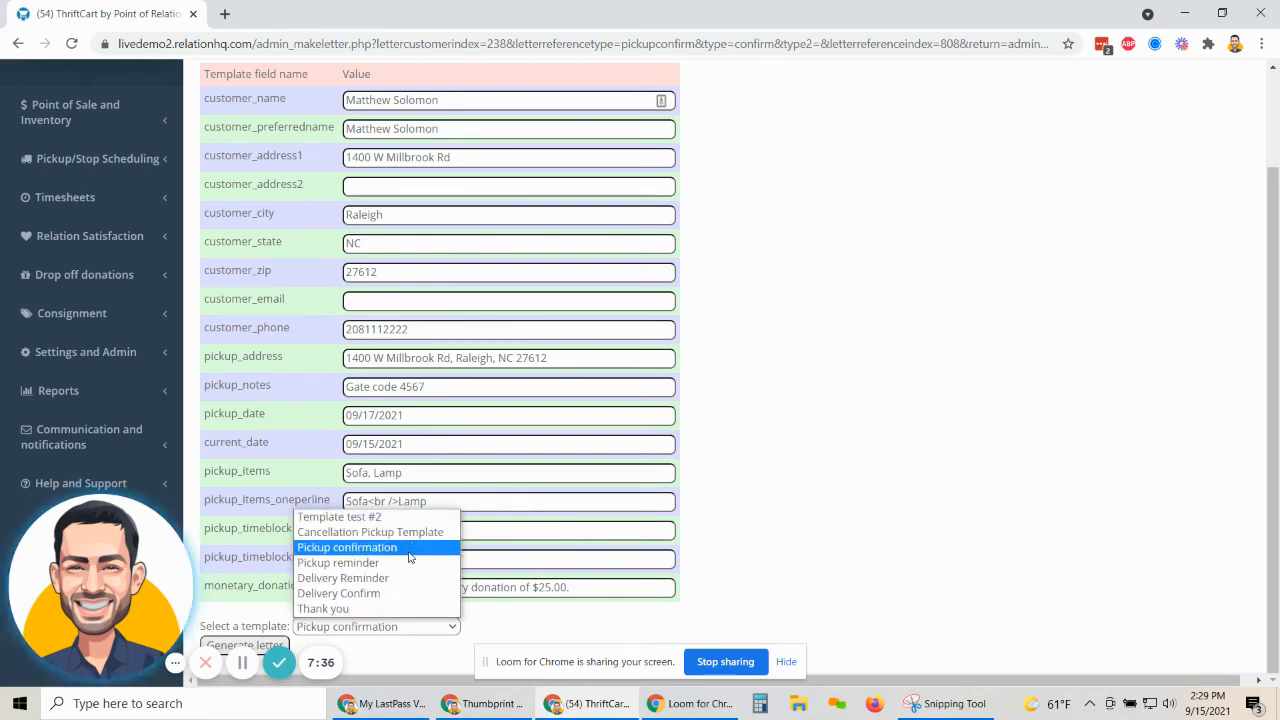
{"action": "left_click", "coordinate": [326, 551]}
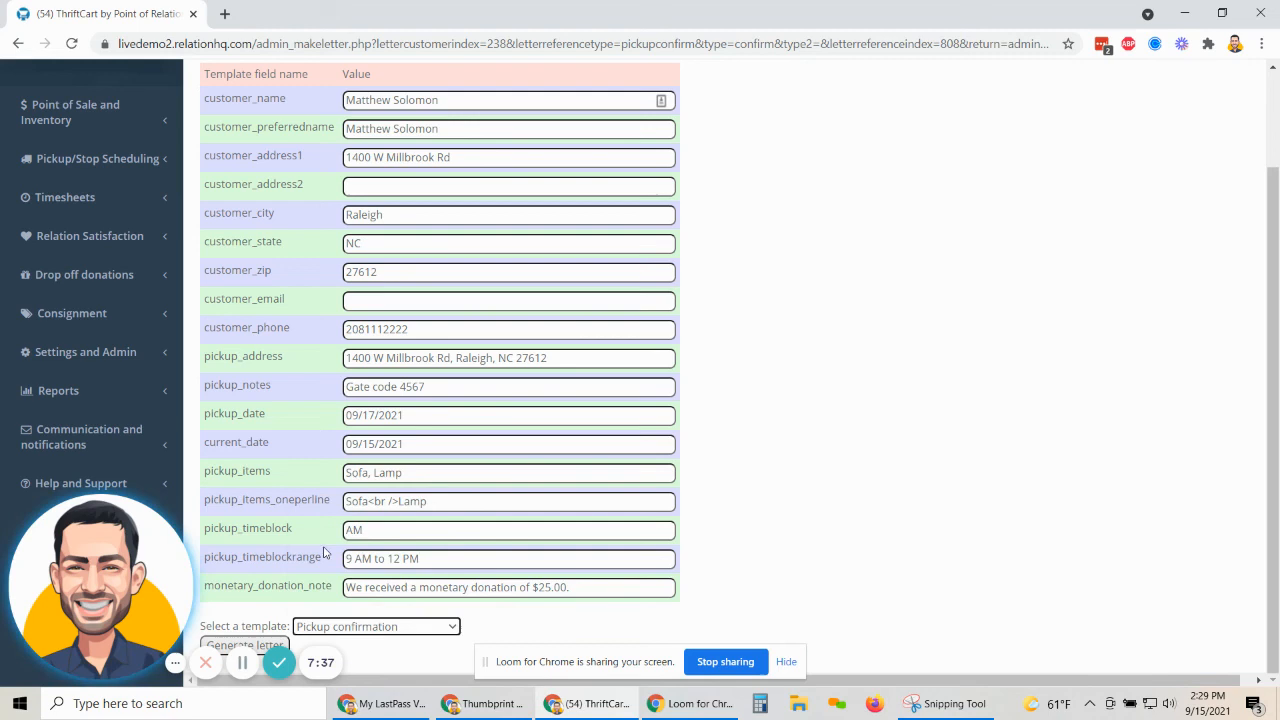
{"action": "left_click", "coordinate": [260, 646]}
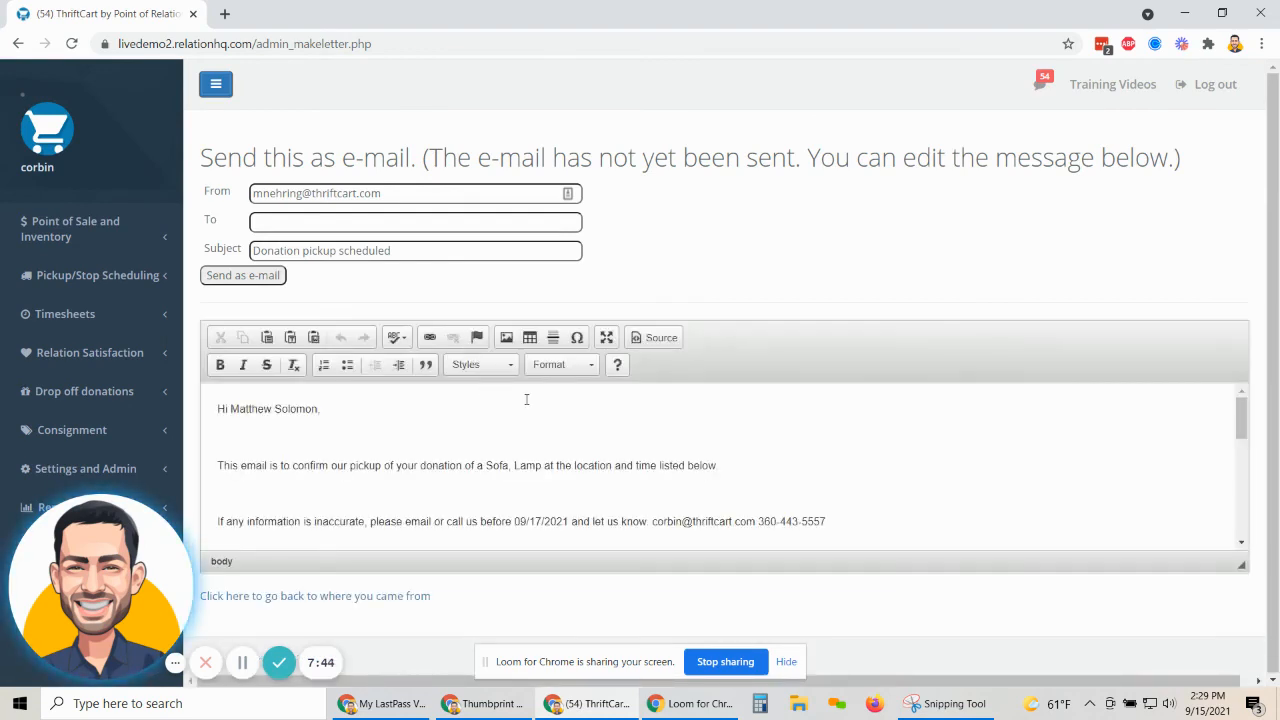
Review the drafted e-mail's greeting name, donated items Sofa, Lamp, and pickup date.
{"action": "scroll", "coordinate": [393, 457], "scroll_direction": "down", "scroll_amount": 1}
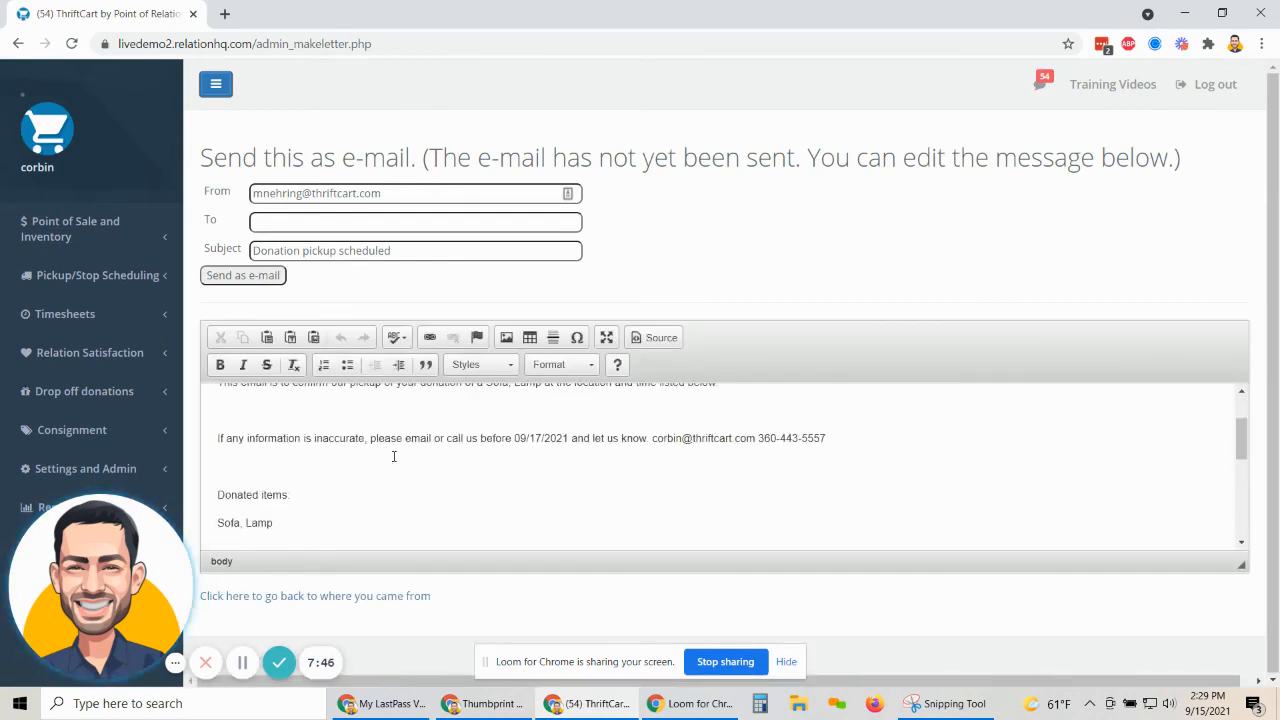
{"action": "scroll", "coordinate": [393, 457], "scroll_direction": "up", "scroll_amount": 1}
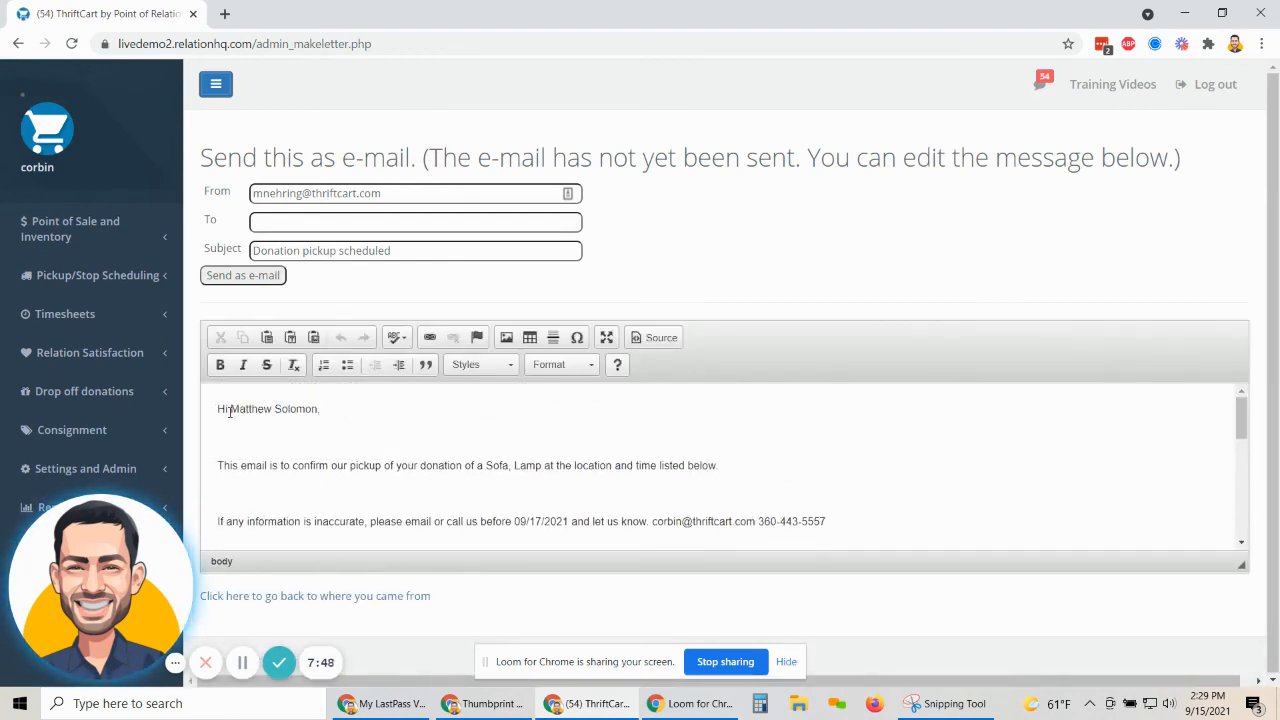
{"action": "left_click_drag", "start_coordinate": [229, 410], "coordinate": [320, 410]}
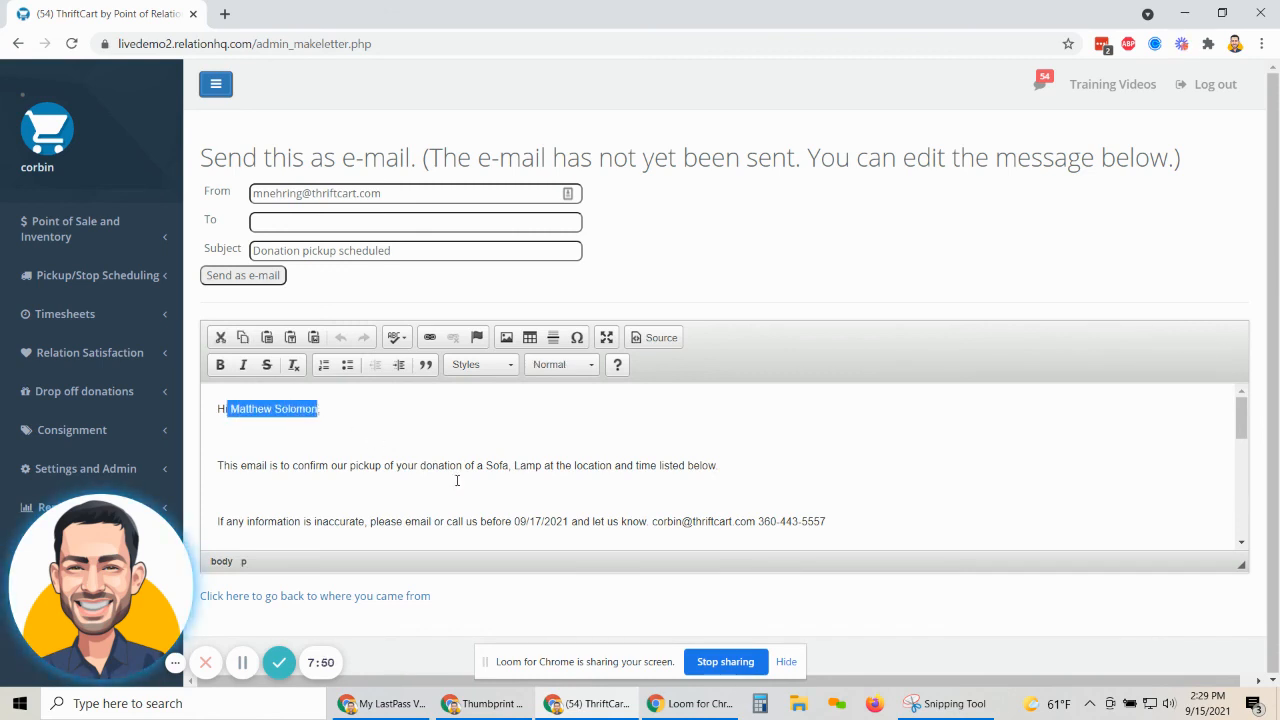
{"action": "left_click_drag", "start_coordinate": [485, 466], "coordinate": [542, 466]}
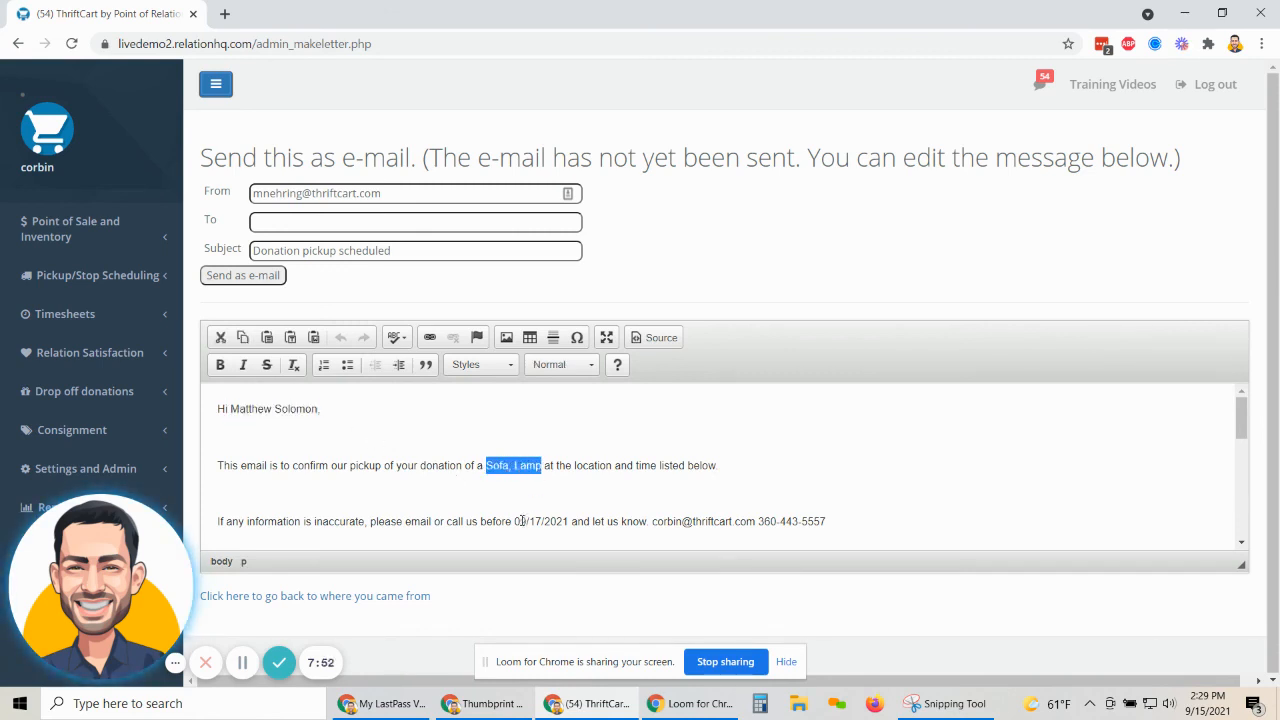
{"action": "left_click_drag", "start_coordinate": [512, 521], "coordinate": [571, 521]}
{"action": "scroll", "coordinate": [592, 470], "scroll_direction": "down", "scroll_amount": 1}
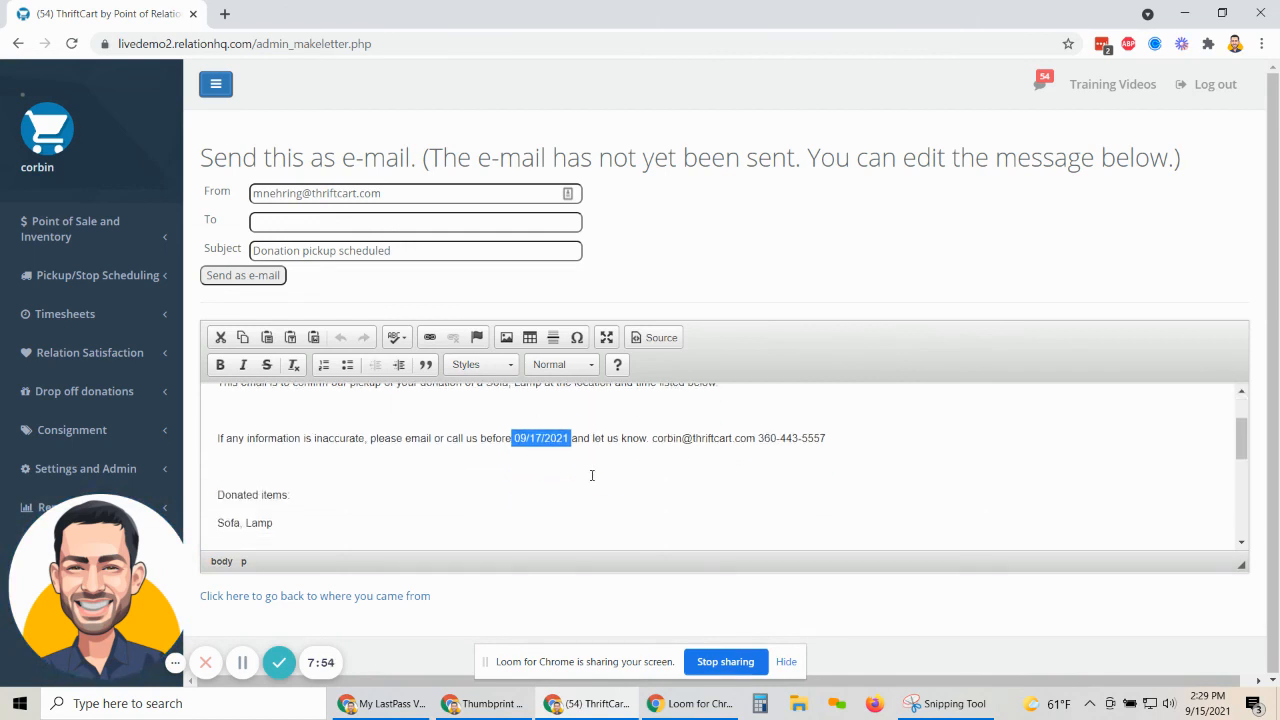
{"action": "scroll", "coordinate": [592, 475], "scroll_direction": "down", "scroll_amount": 2}
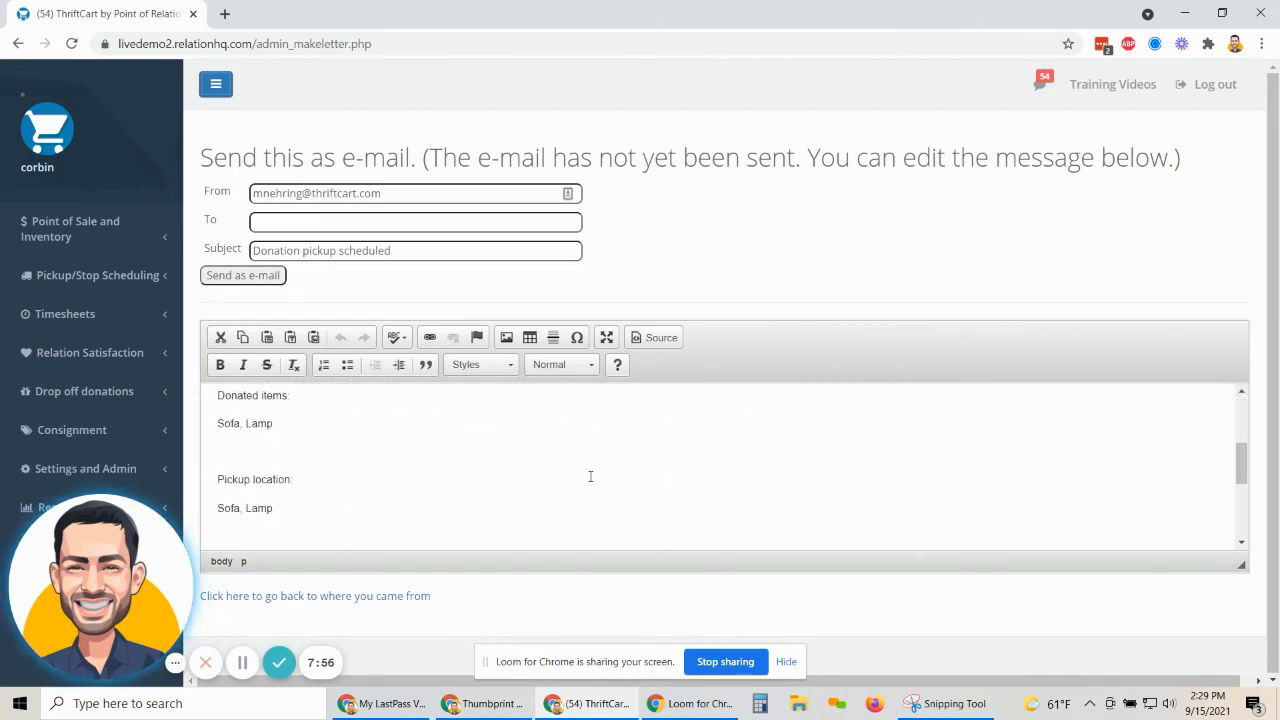
{"action": "scroll", "coordinate": [590, 476], "scroll_direction": "down", "scroll_amount": 5}
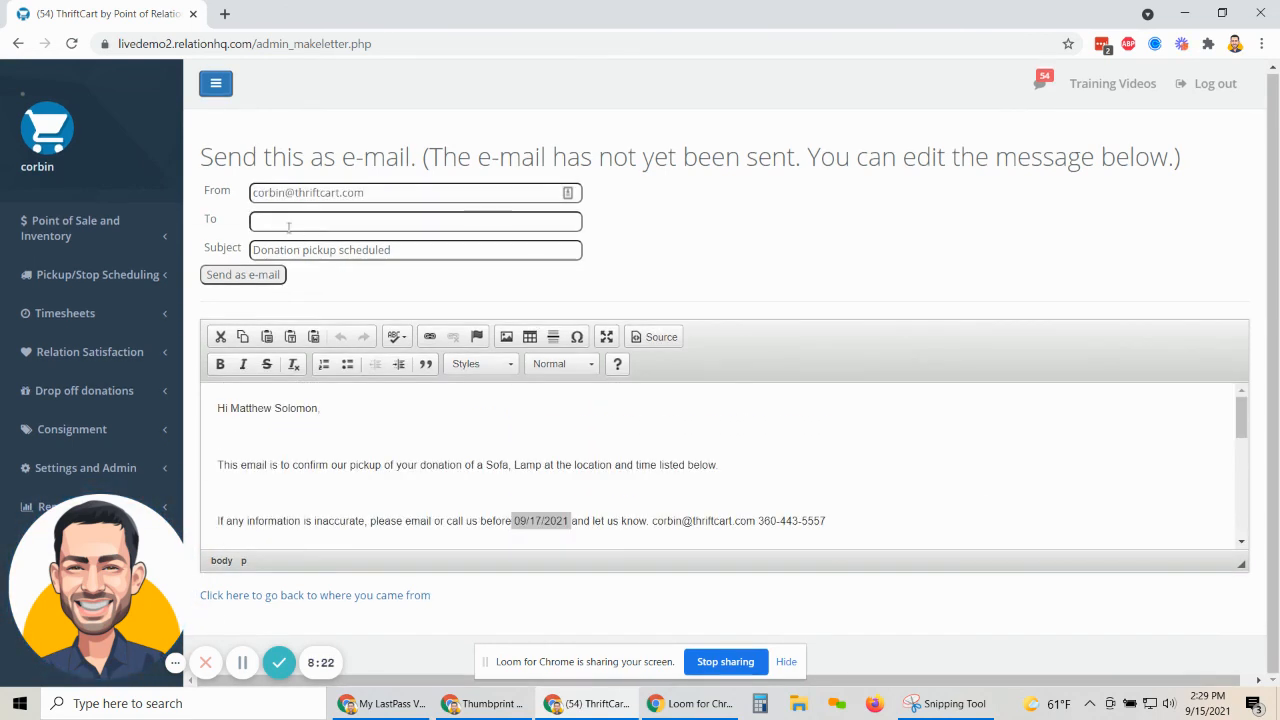
Enter the customer's e-mail address as recipient and send the confirmation e-mail.
{"action": "left_click", "coordinate": [267, 222]}
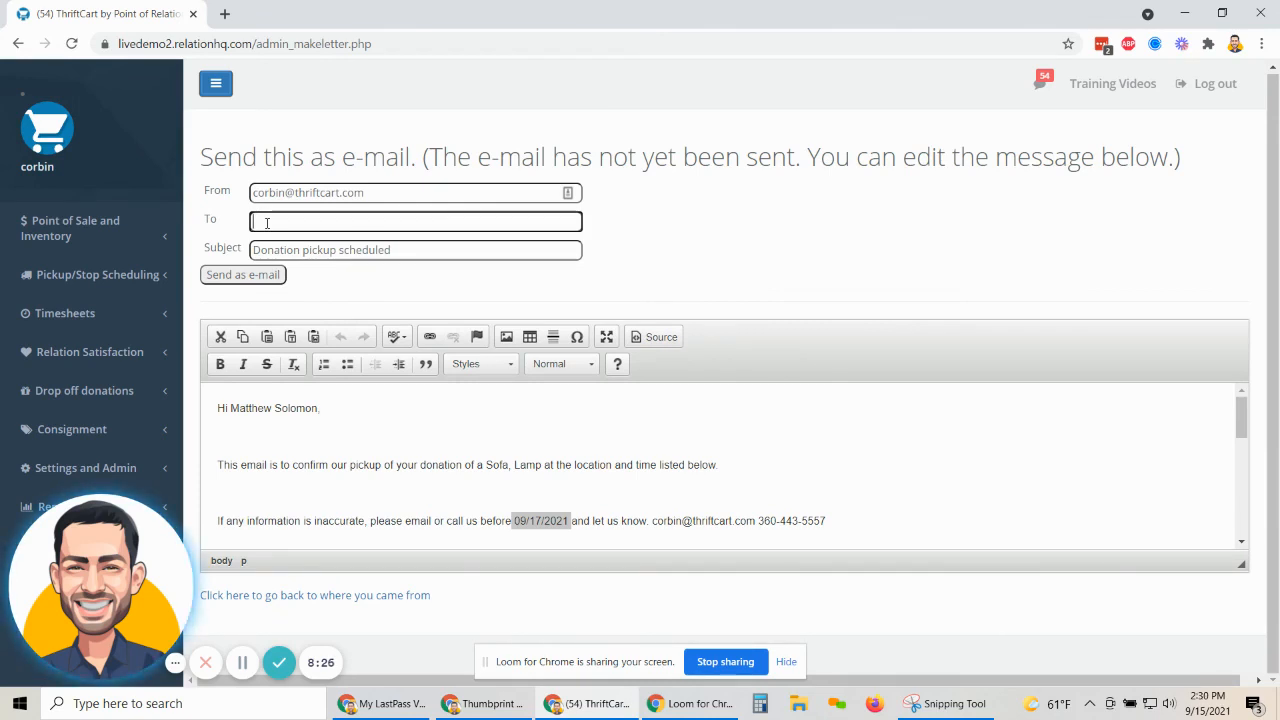
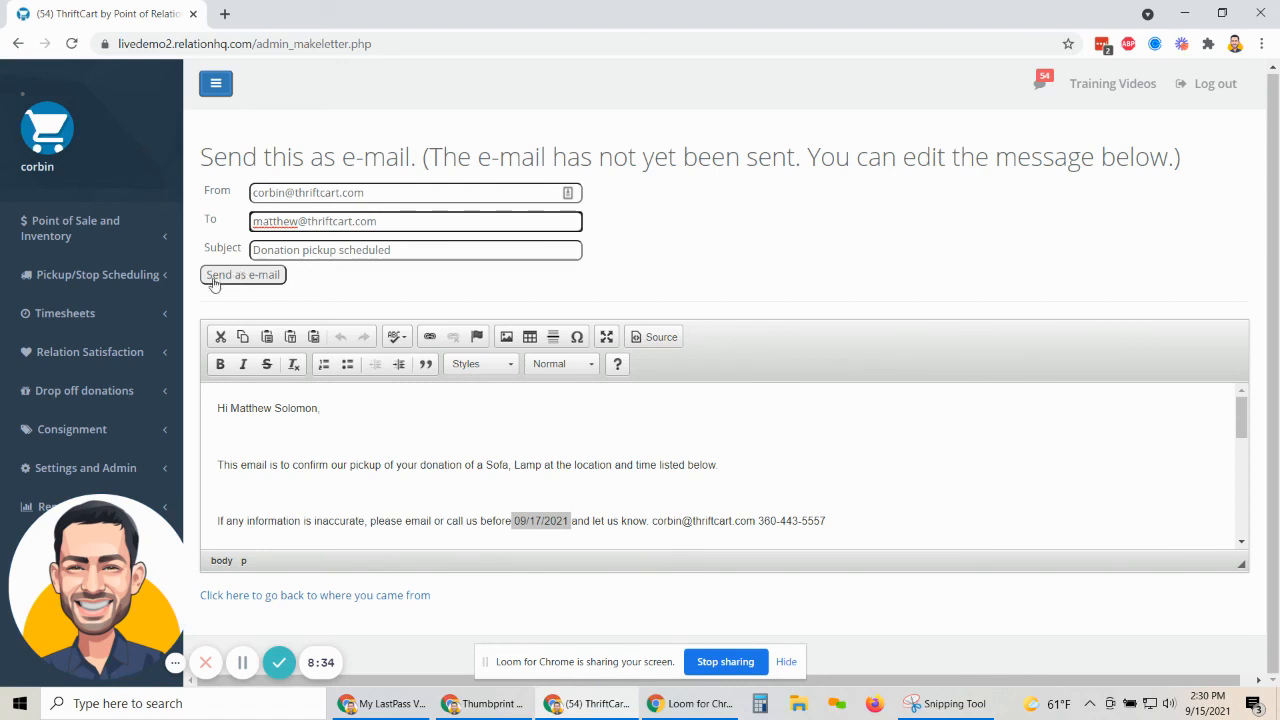
{"action": "left_click", "coordinate": [213, 285]}
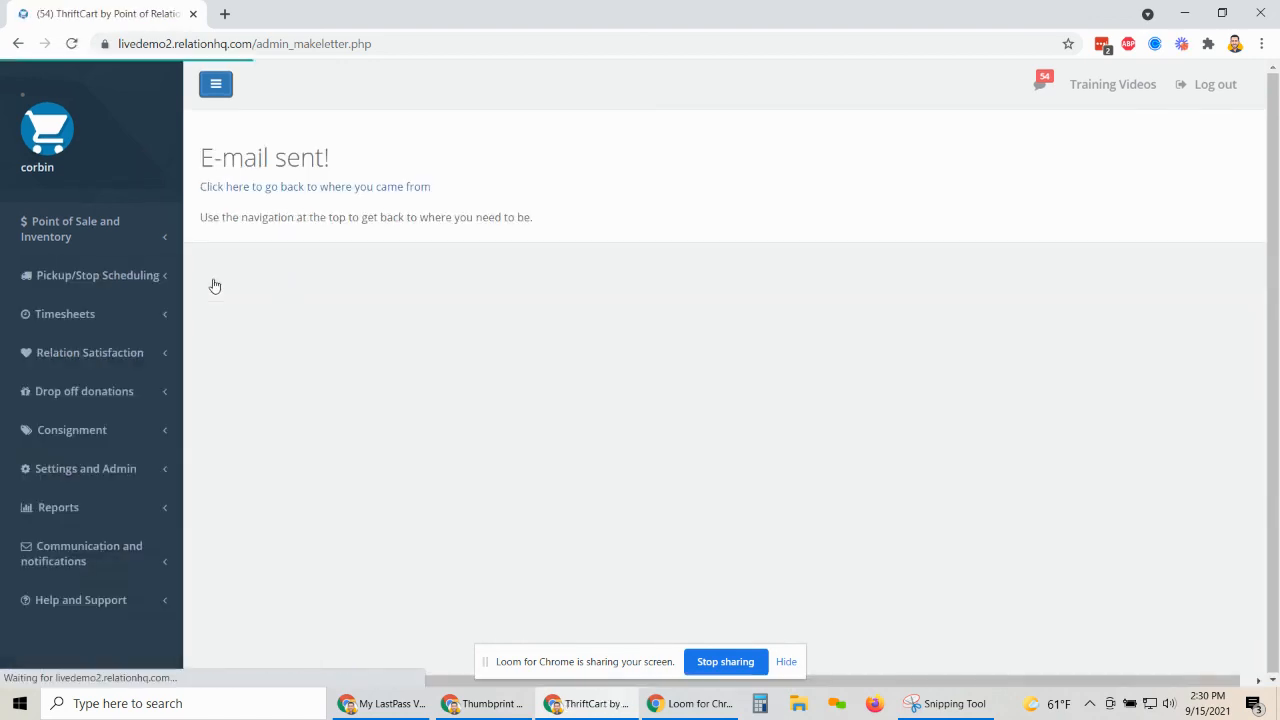